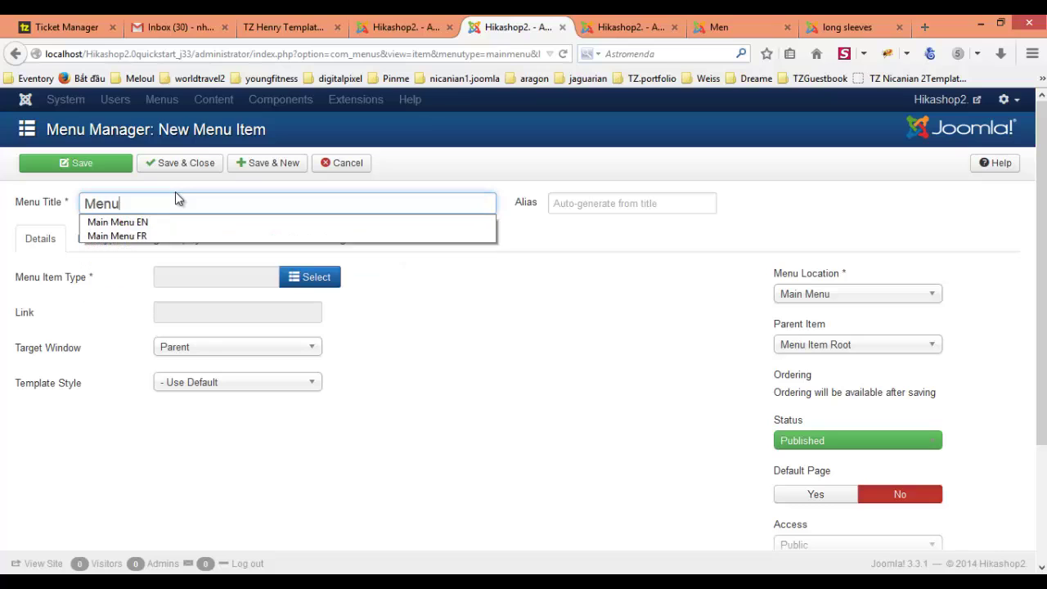
Step: Title the new menu item "Men2" and leave its alias to be generated automatically
key("BackSpace")
type("2")
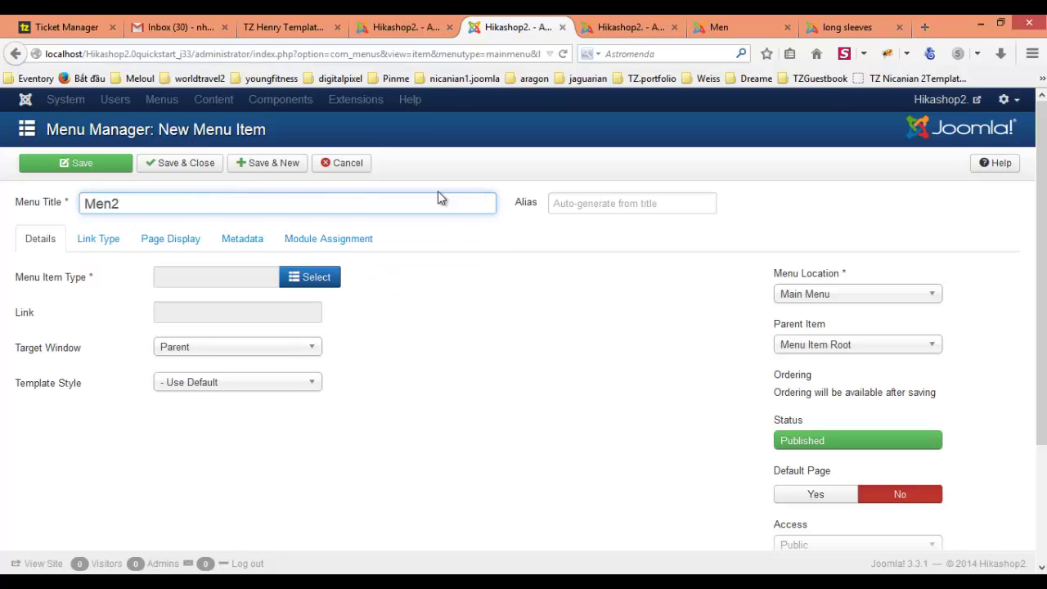
left_click(557, 203)
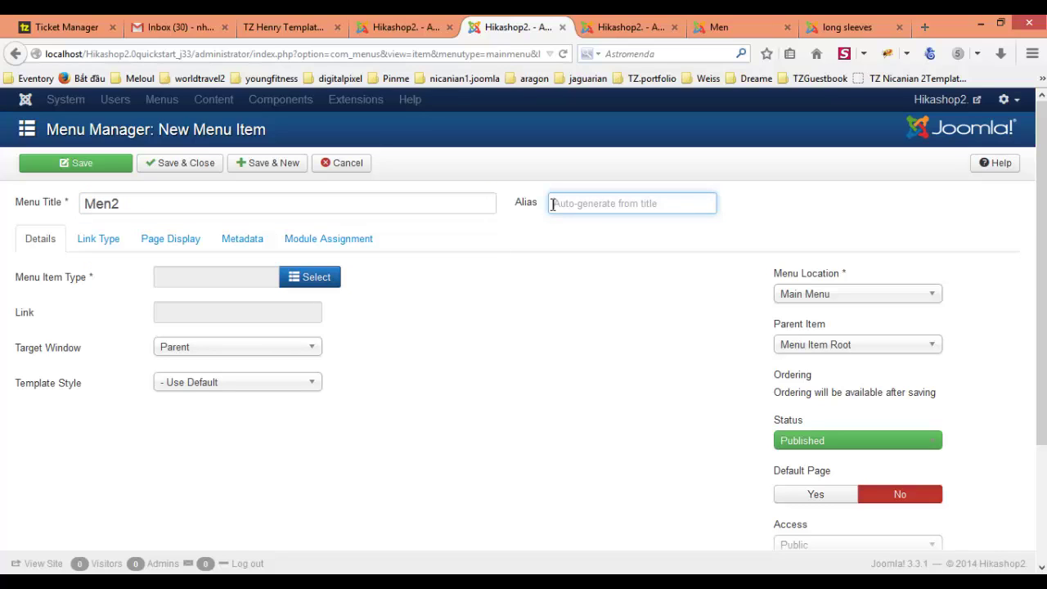
Step: Set the menu item type to HikaShop's Cart listing
left_click(298, 282)
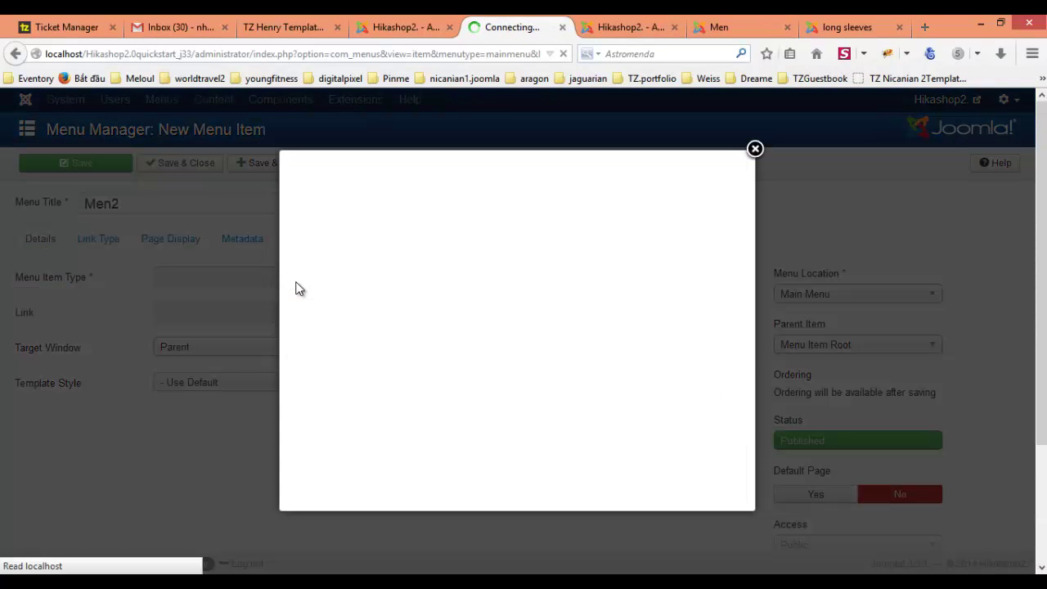
left_click(331, 262)
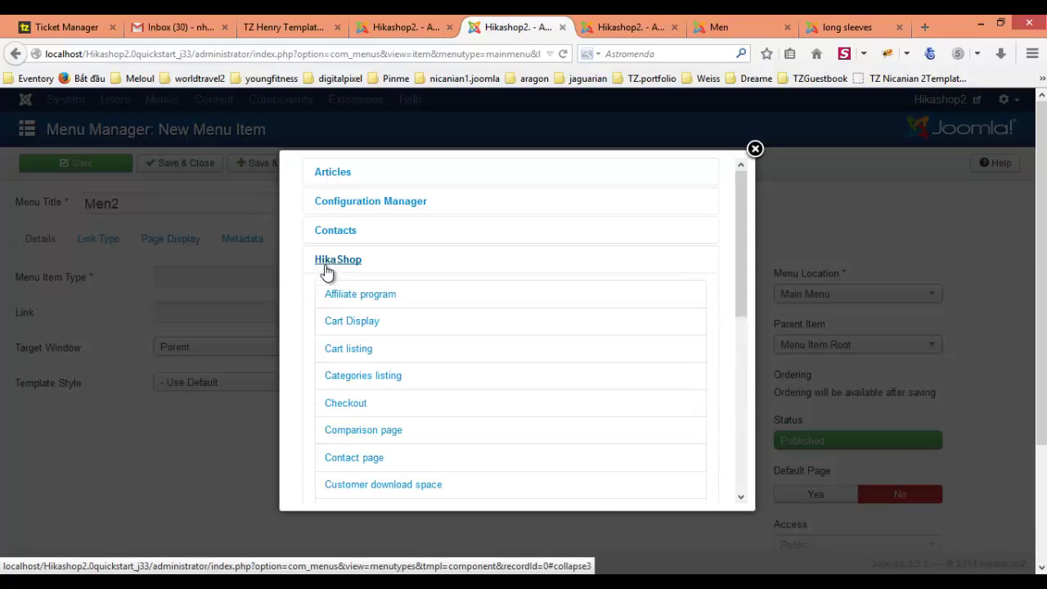
left_click(358, 348)
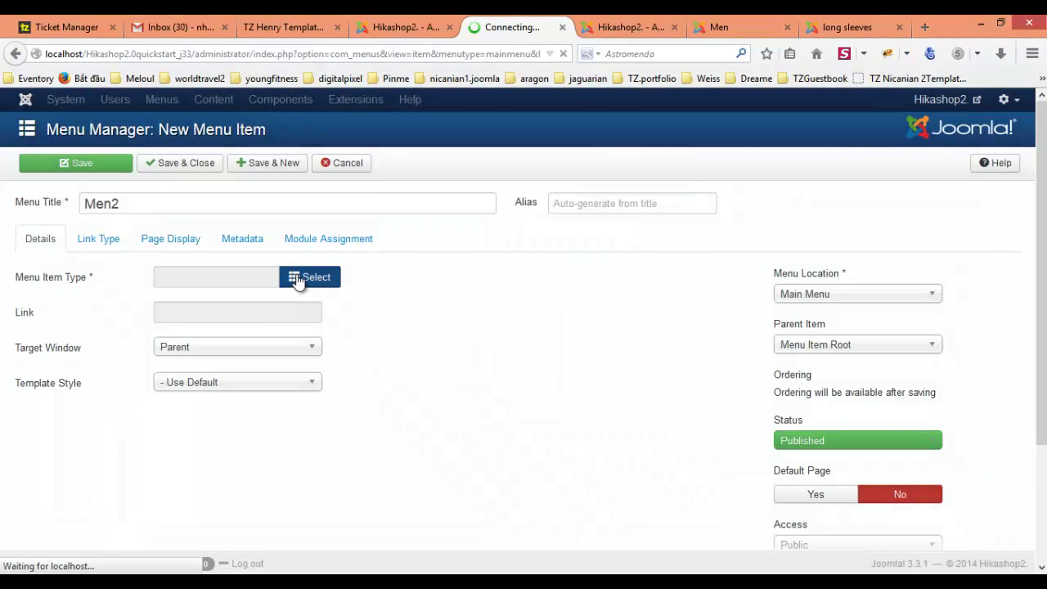
Step: Change the menu item type to HikaShop's Categories listing
left_click(298, 278)
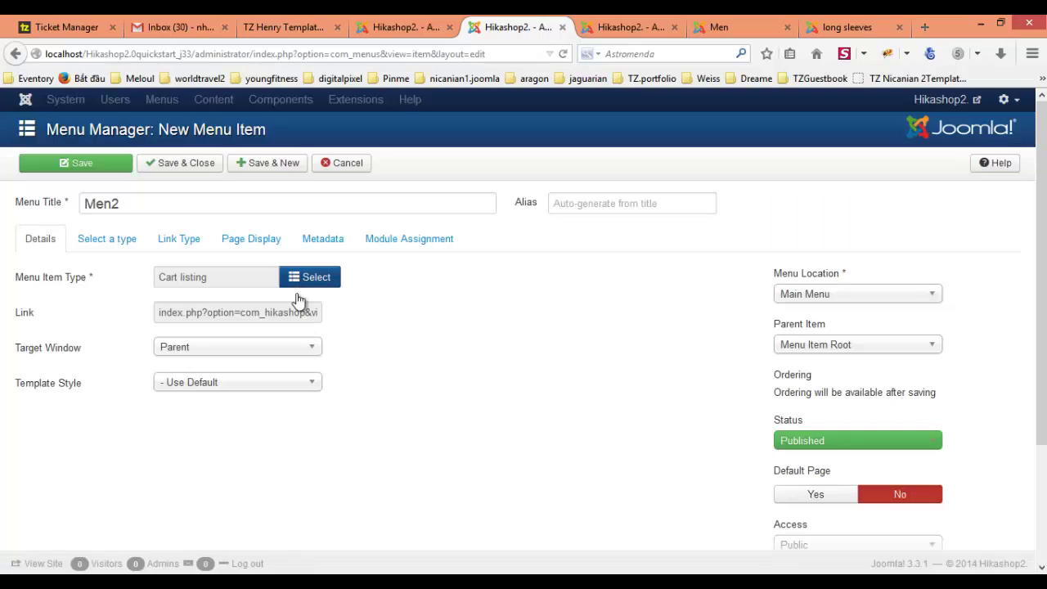
left_click(308, 282)
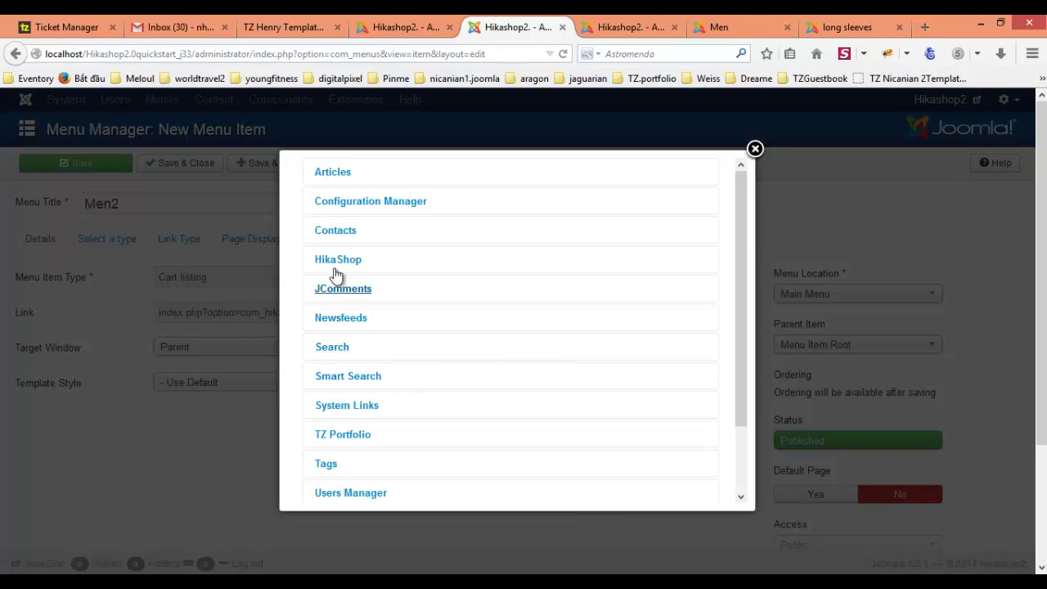
left_click(336, 262)
left_click(378, 383)
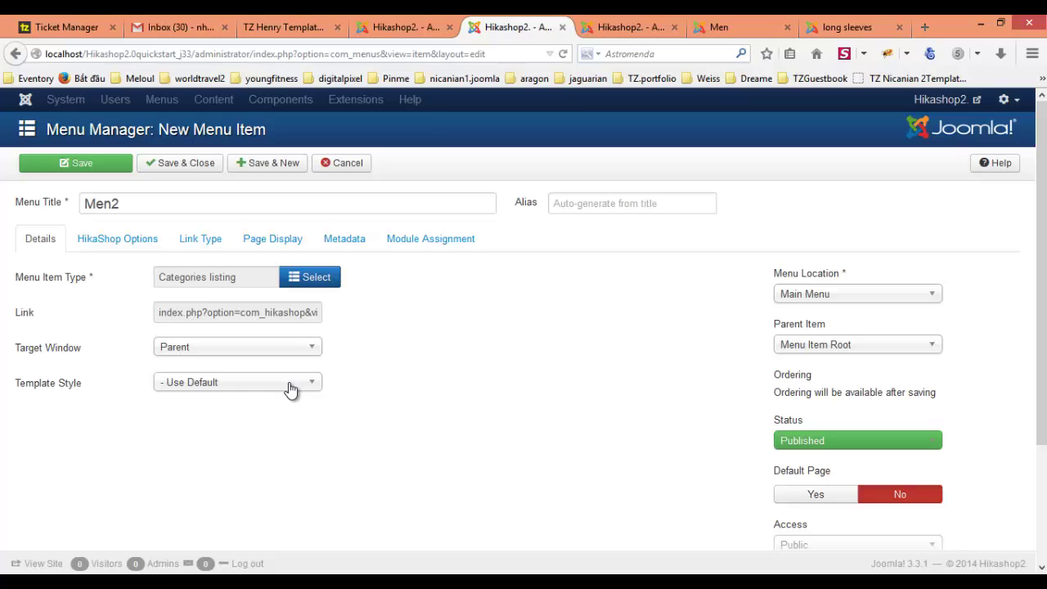
Step: Assign the tz_henry_joomla - Home template style to the Men2 menu item
left_click(290, 389)
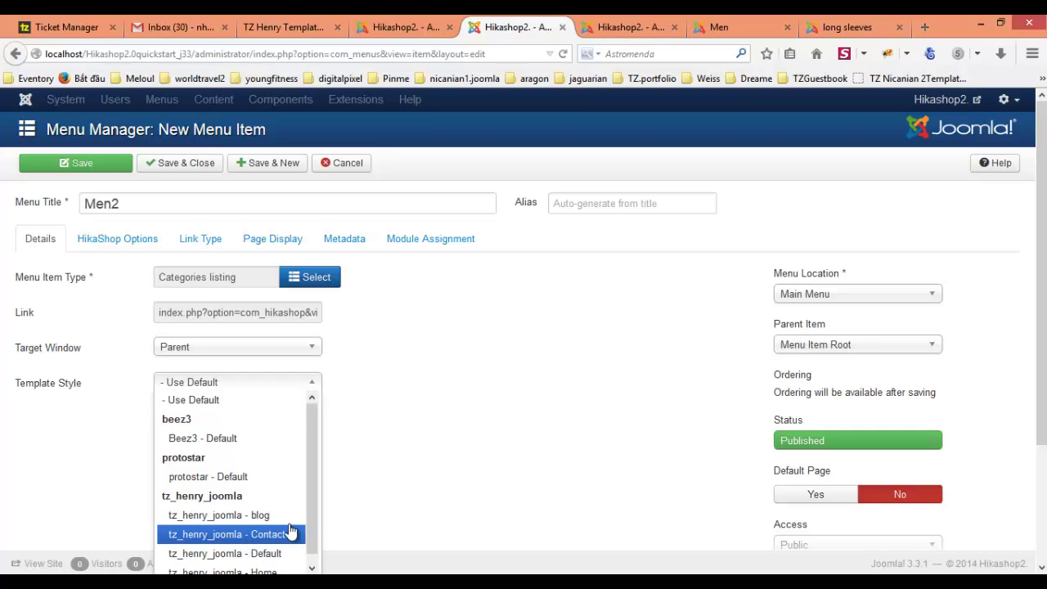
scroll(292, 534, "down", 1)
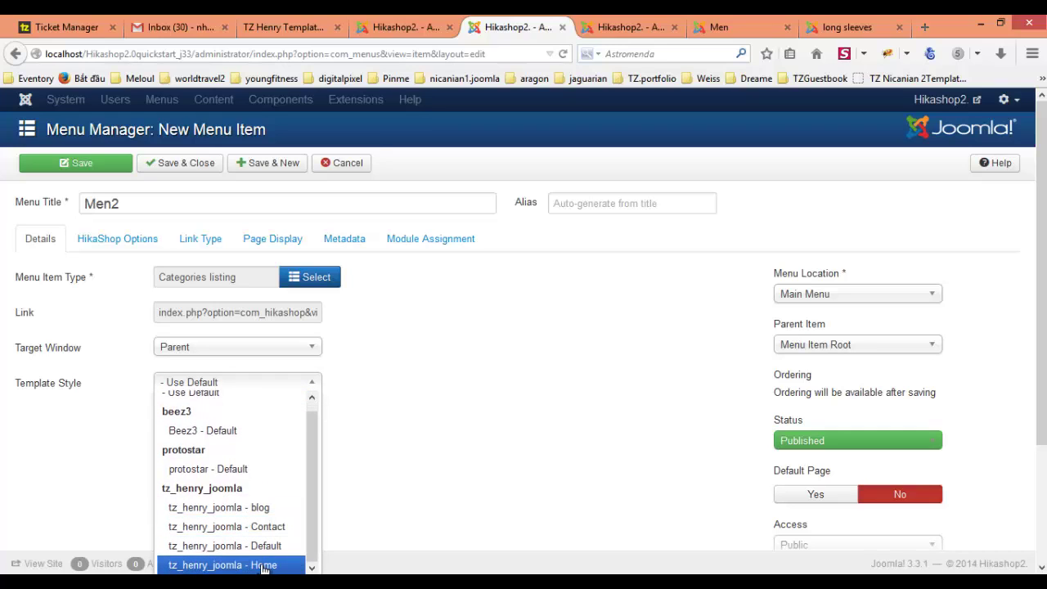
left_click(274, 564)
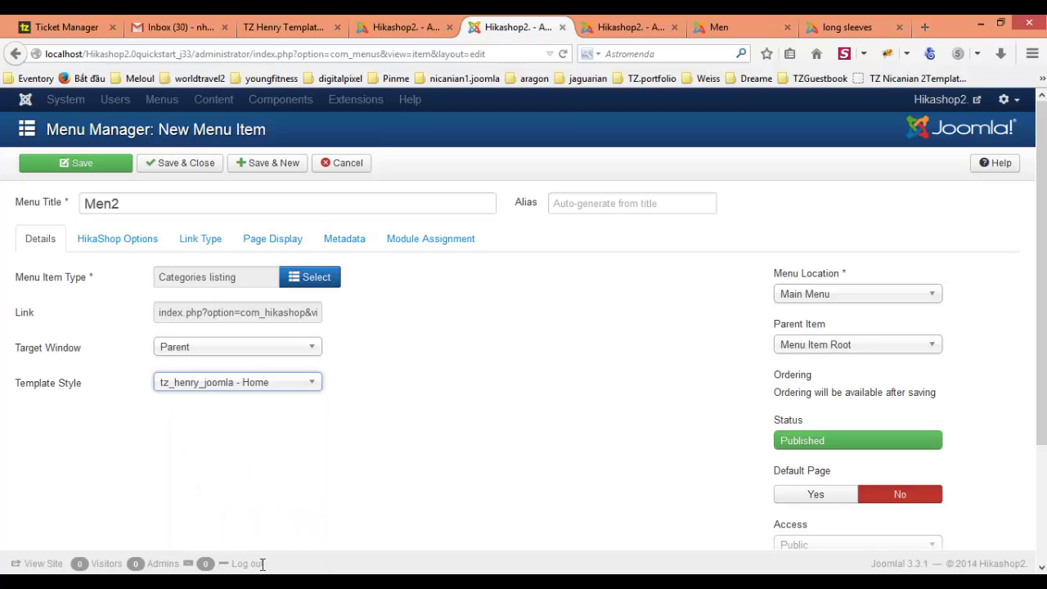
Step: Save the Men2 menu item, dismiss the notice, and open its HikaShop display options
left_click(86, 245)
left_click(63, 168)
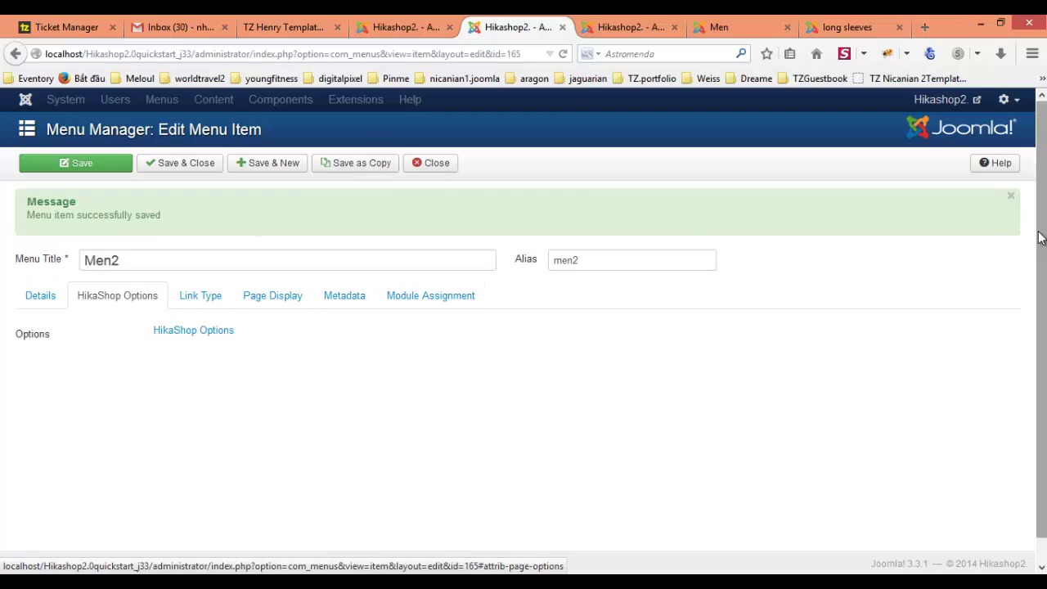
left_click(1013, 200)
left_click(194, 277)
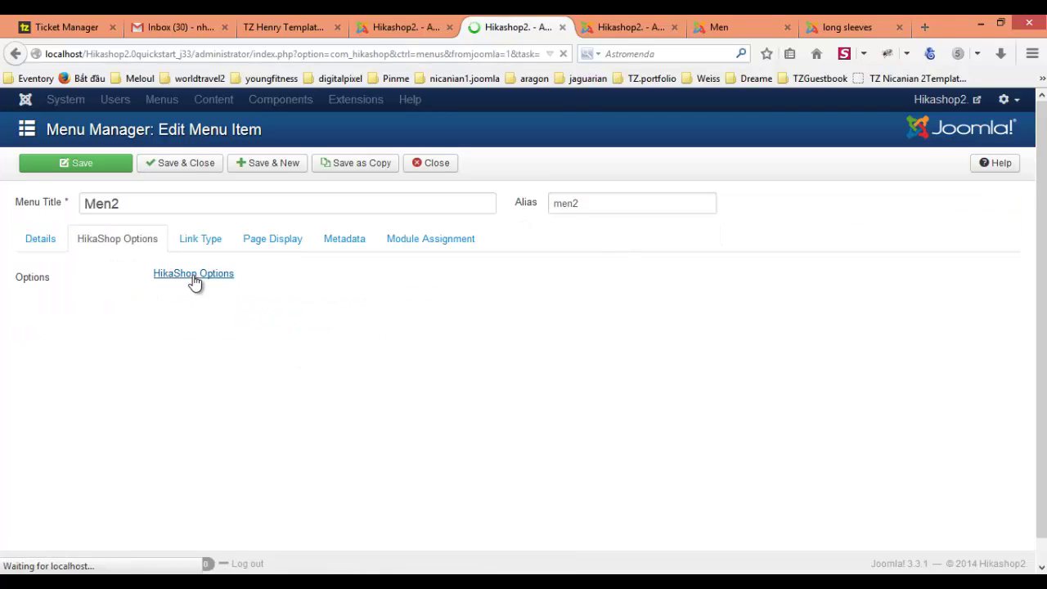
Step: Set the type of layout to List in the Men2 details
scroll(339, 385, "down", 3)
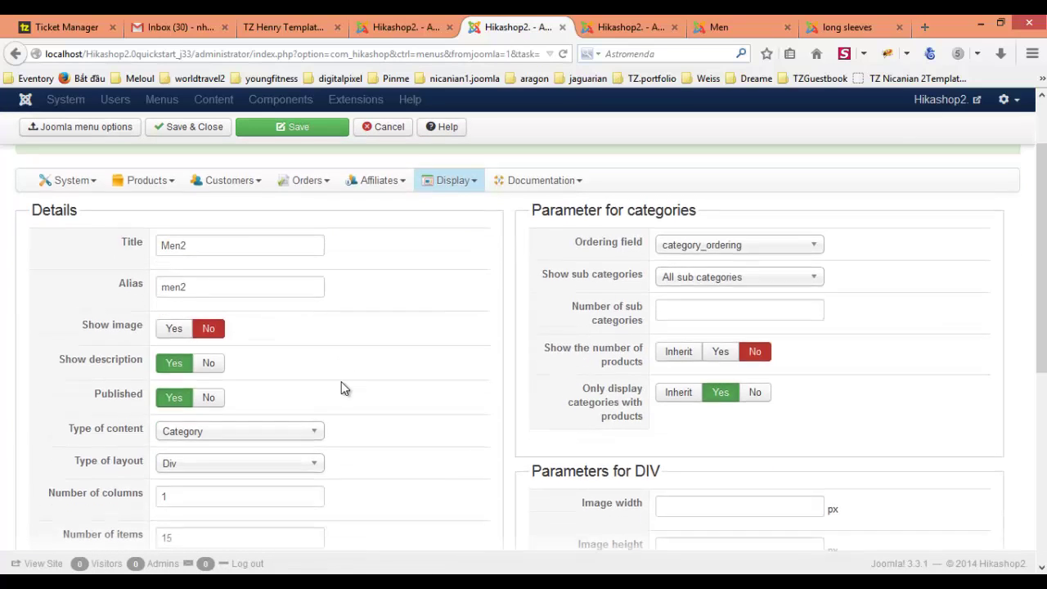
left_click(284, 464)
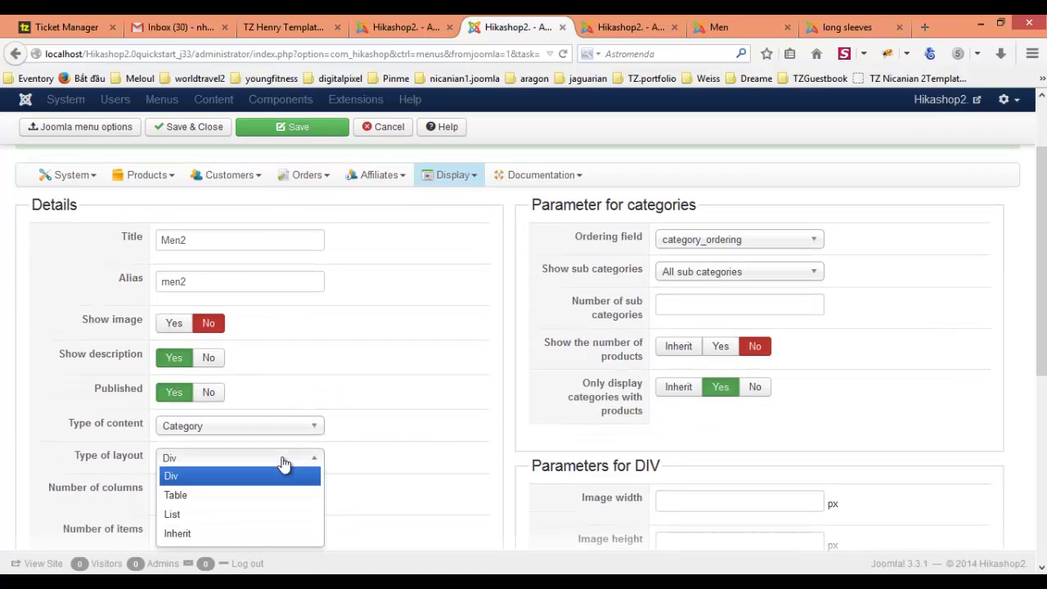
left_click(204, 515)
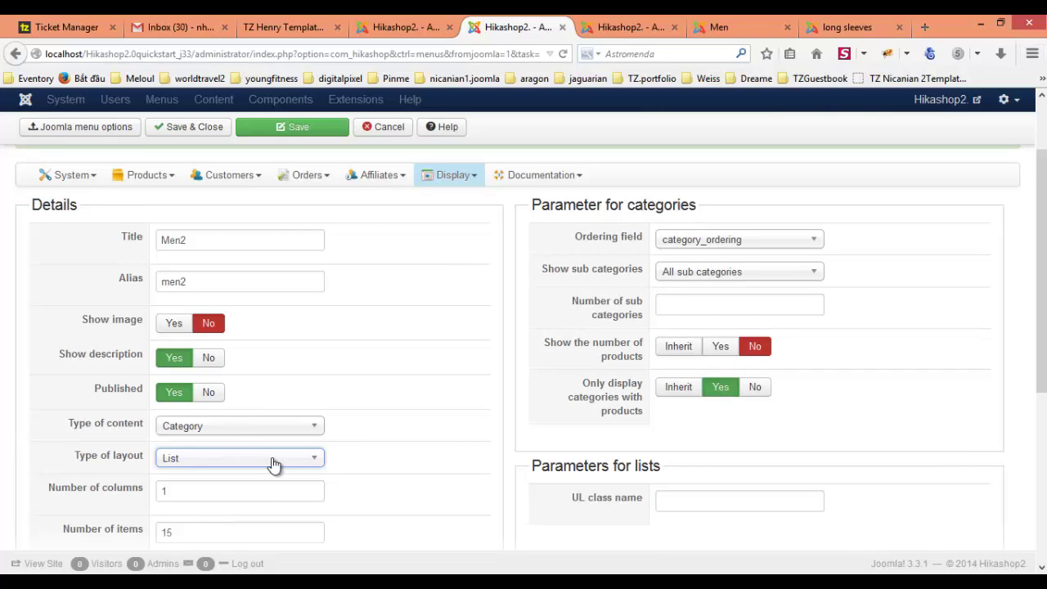
Step: Compare Men2 with the existing Men menu's options and set Men2's Show sub categories to No child
scroll(275, 464, "down", 2)
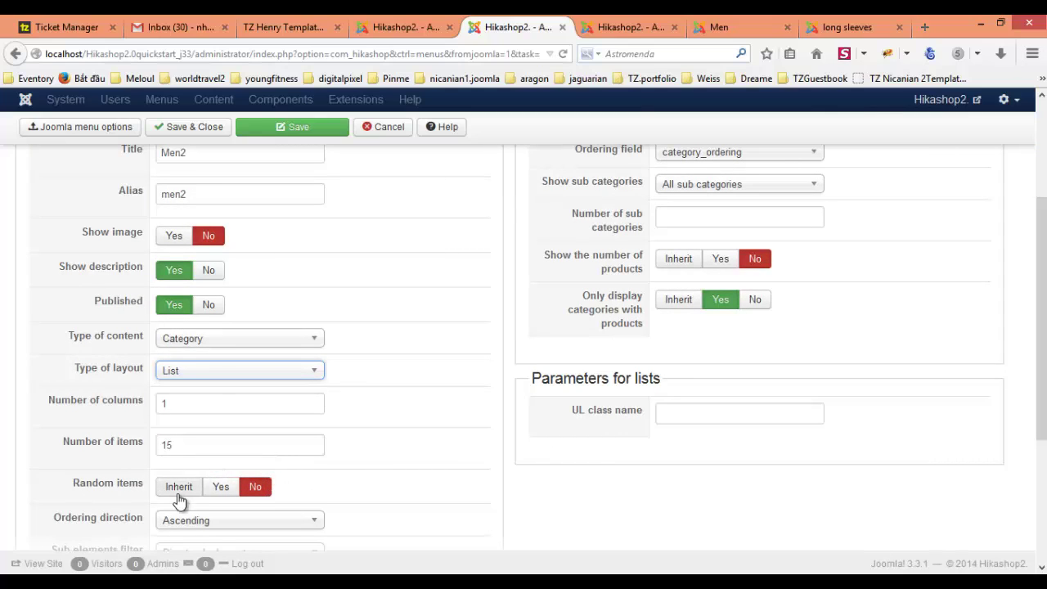
left_click(624, 27)
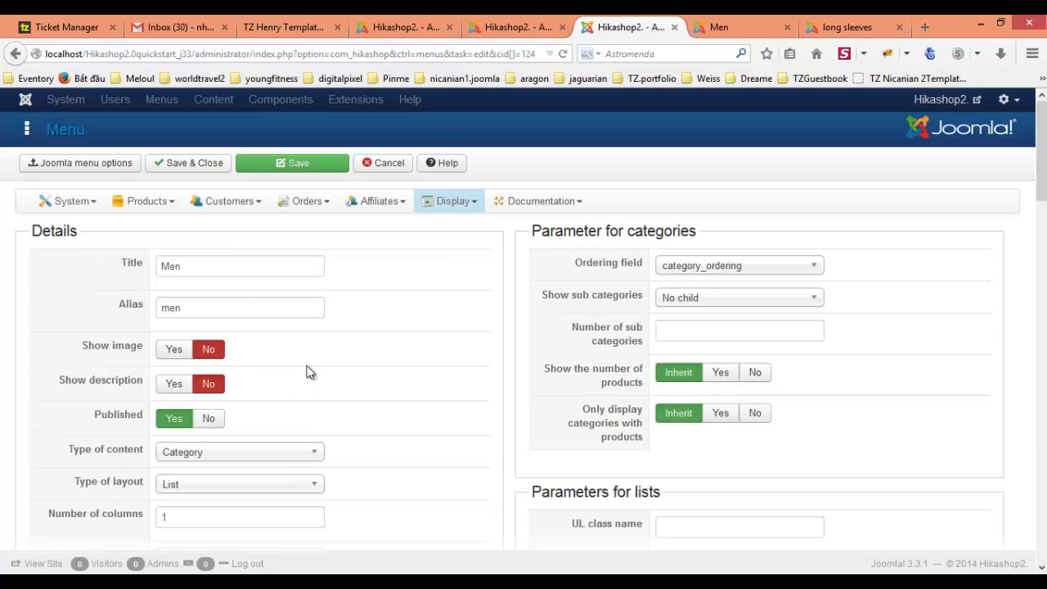
left_click(505, 24)
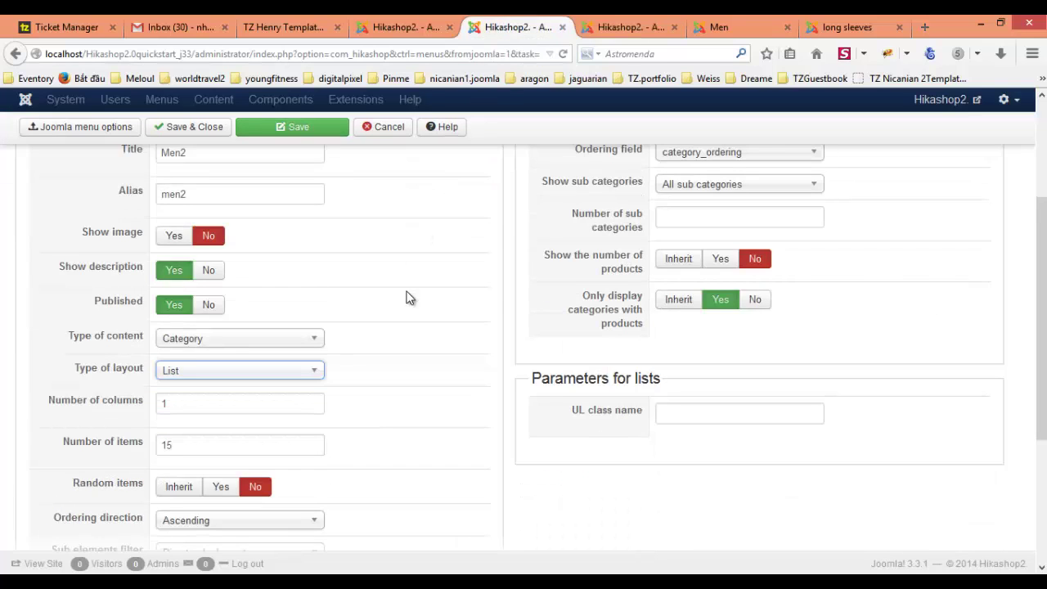
scroll(690, 286, "up", 2)
left_click(630, 27)
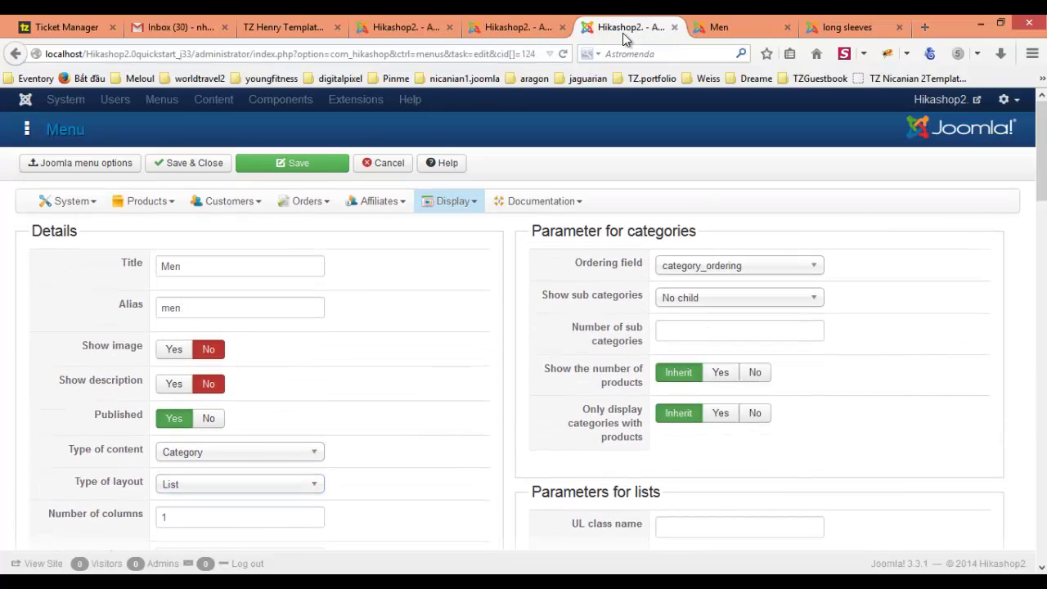
left_click(522, 29)
left_click(708, 278)
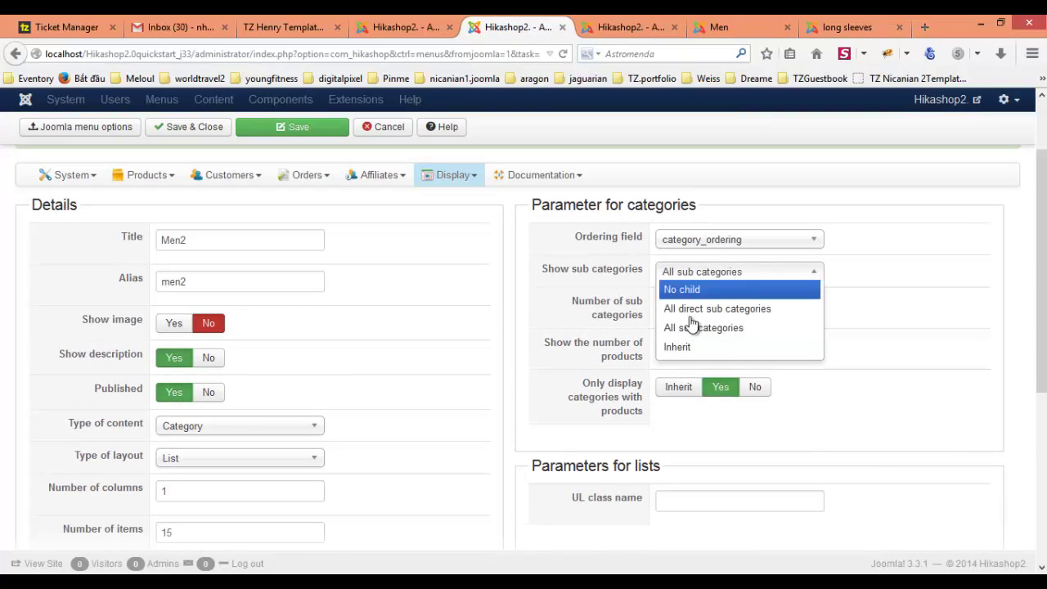
left_click(689, 288)
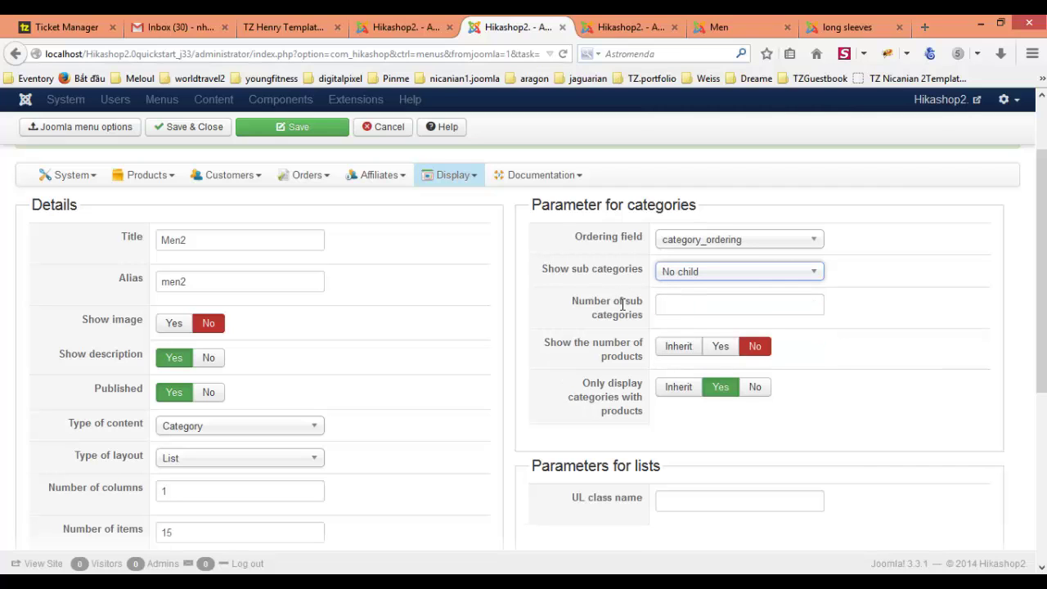
Step: Check the Men menu's associated category and choose Men as the associated category for Men2
scroll(561, 302, "down", 6)
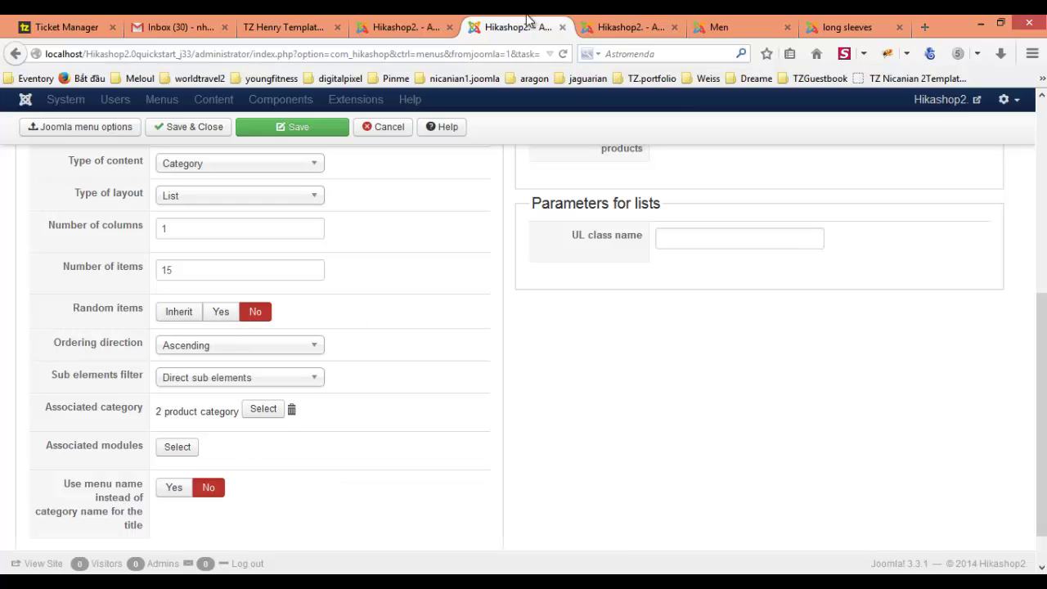
left_click(626, 27)
scroll(198, 429, "down", 5)
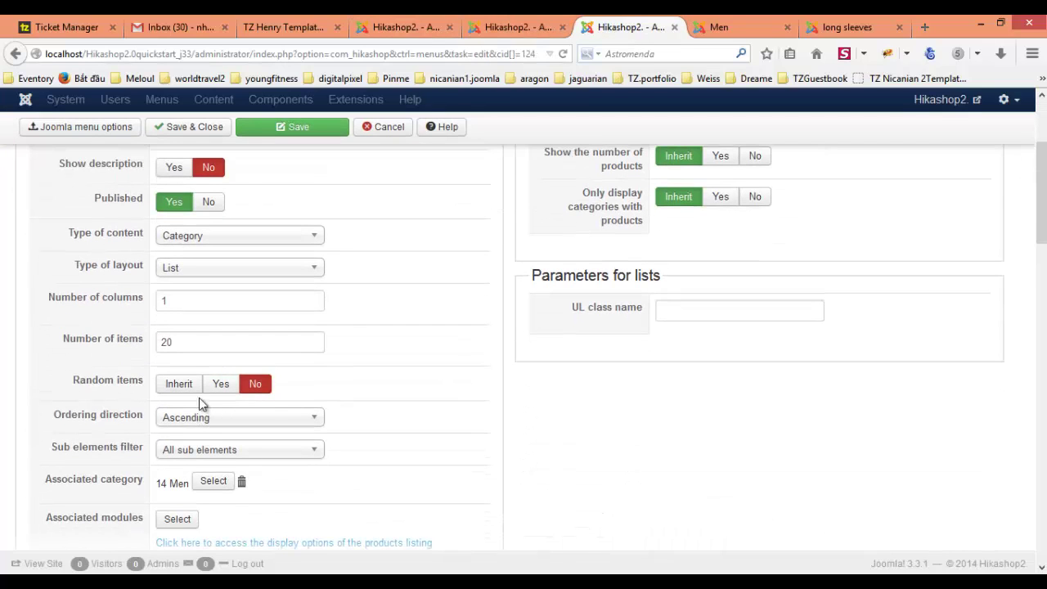
left_click(495, 29)
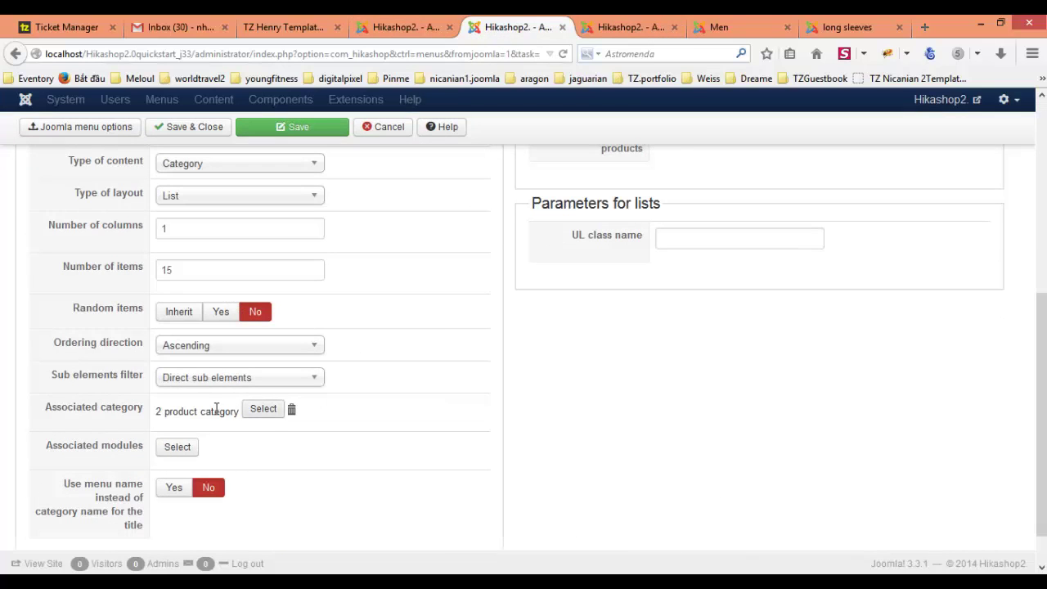
left_click(257, 411)
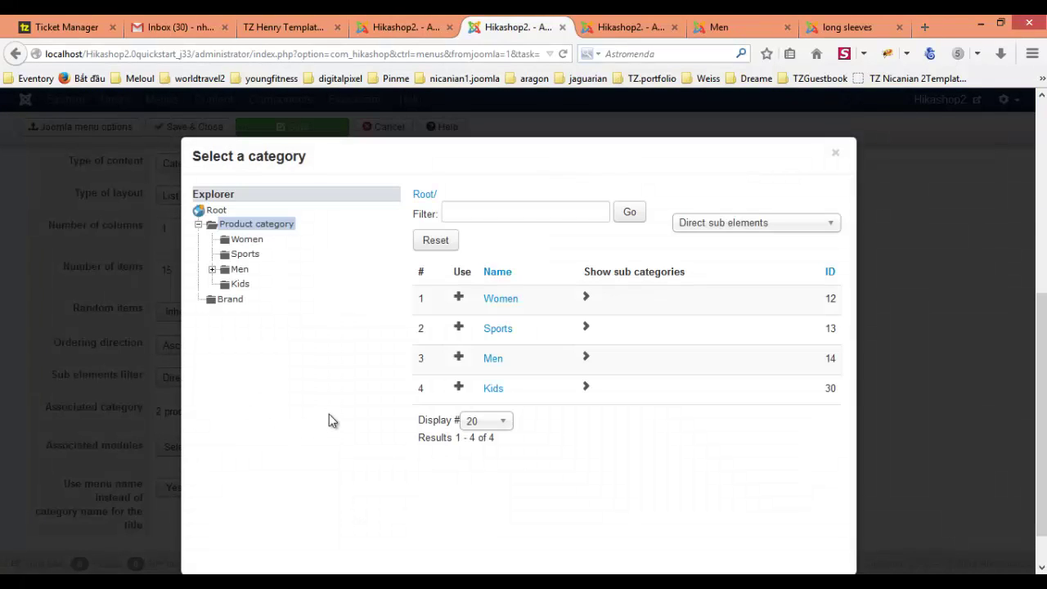
left_click(486, 361)
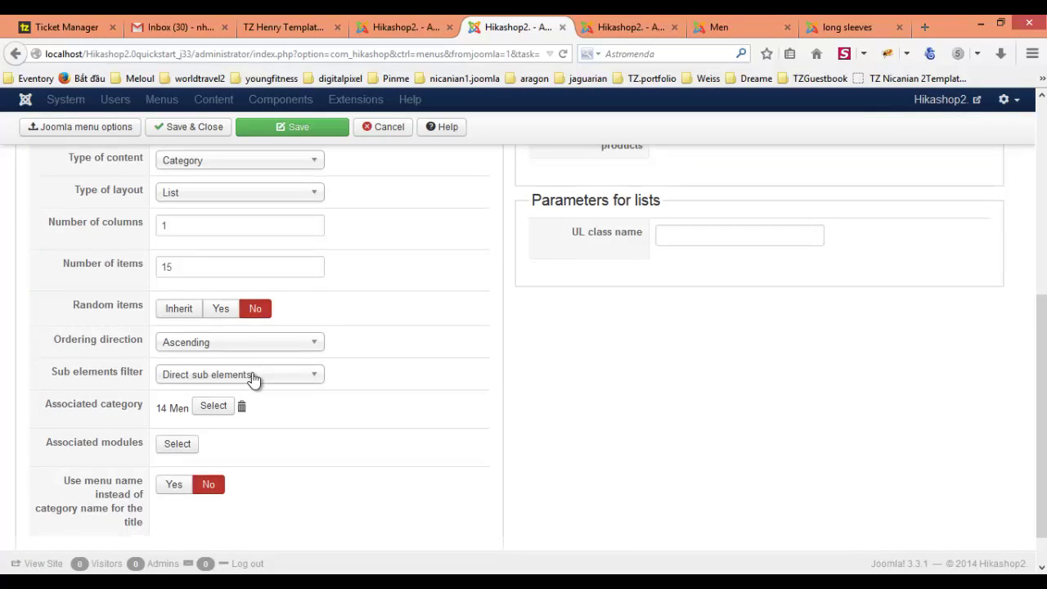
Step: Associate the "Associated products listing for category listing menu 124" module with ID 123 with Men2 and confirm the selection
scroll(245, 383, "down", 1)
left_click(177, 402)
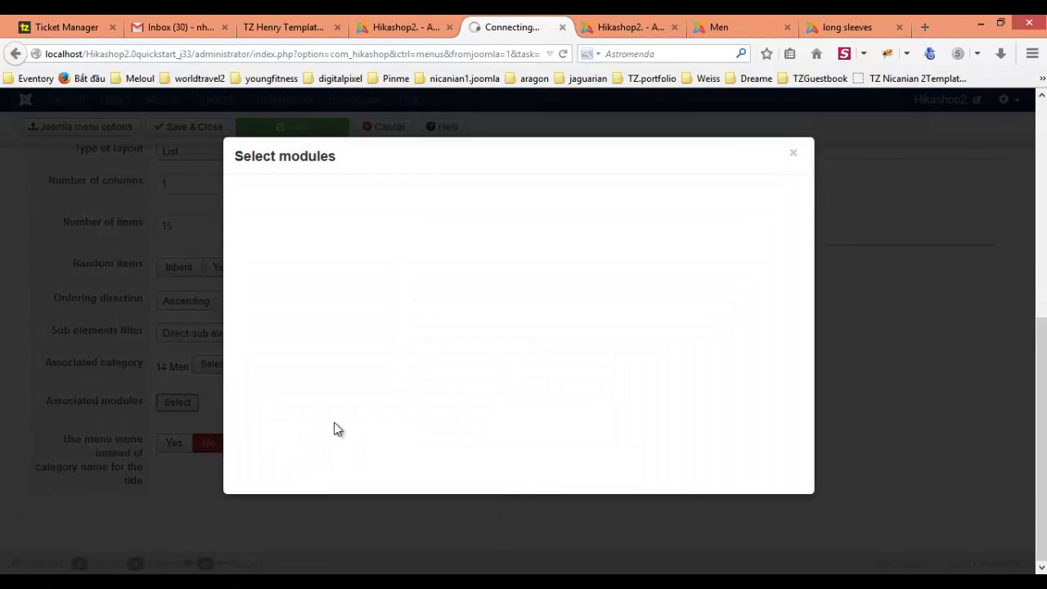
key("ctrl+Tab")
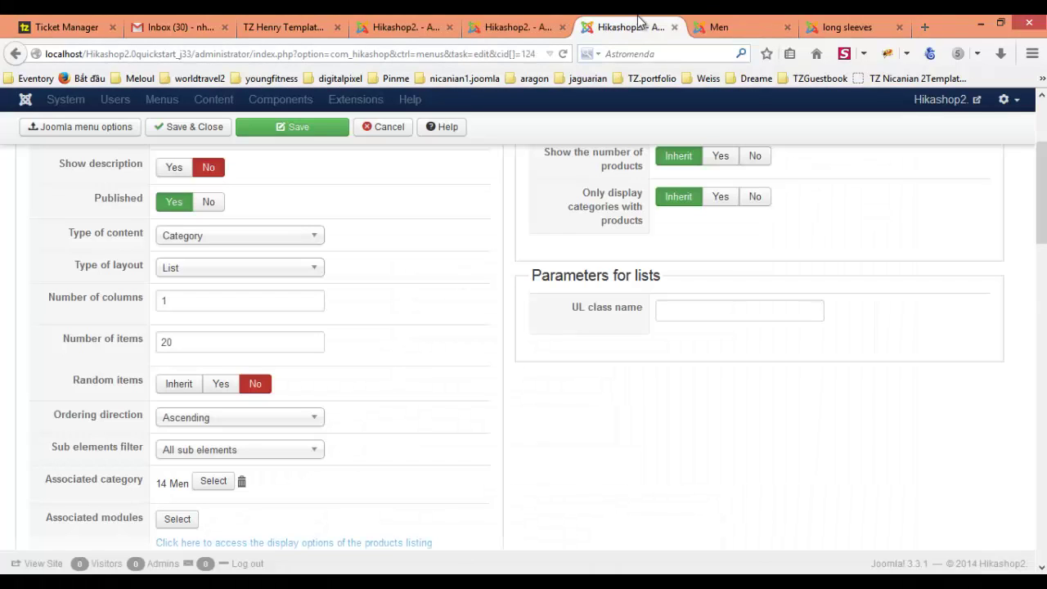
scroll(432, 187, "down", 2)
left_click(511, 25)
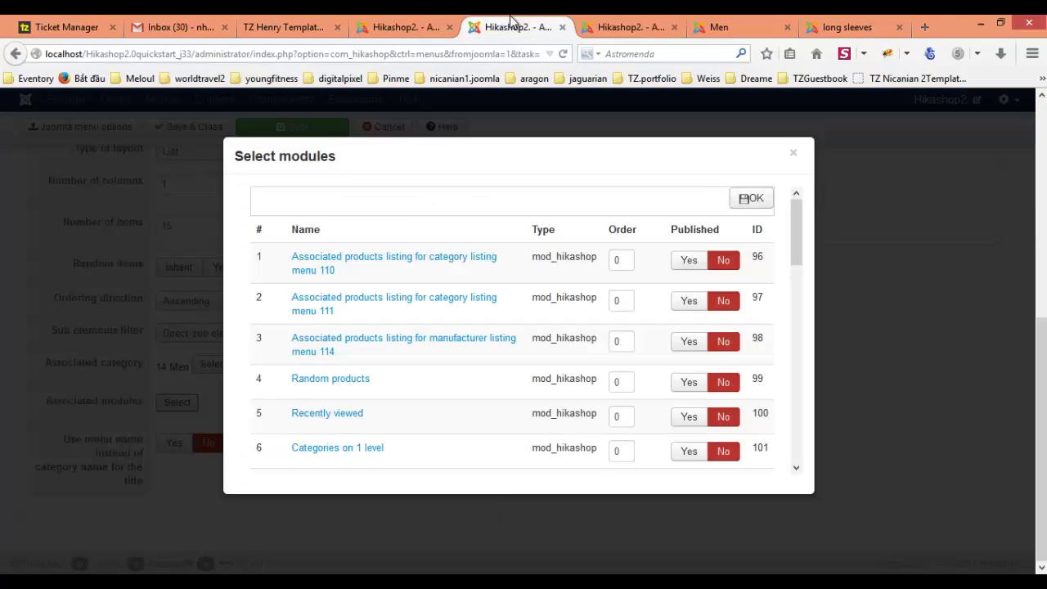
scroll(666, 315, "down", 10)
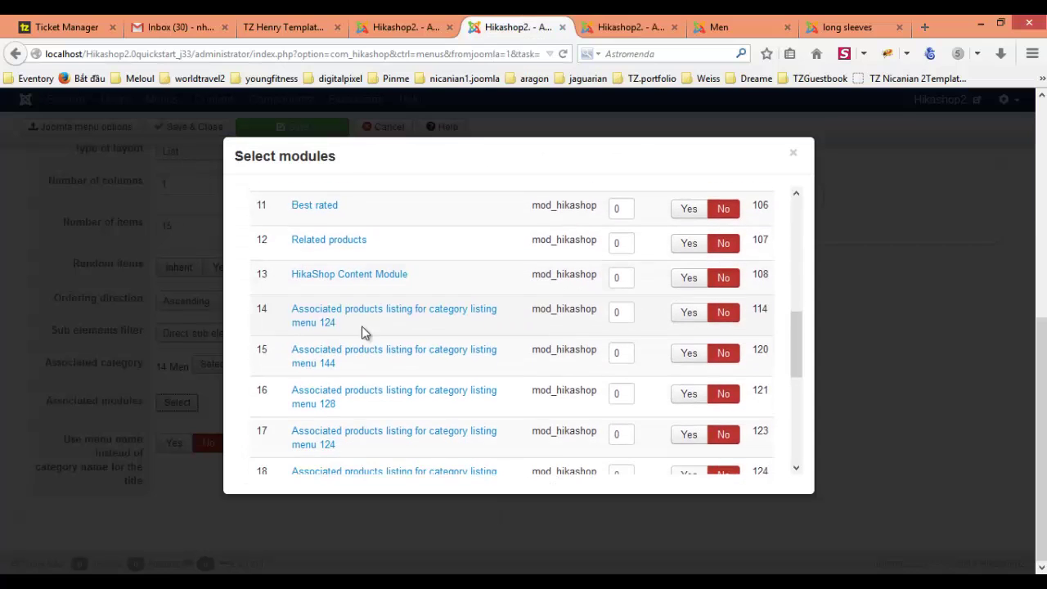
scroll(360, 433, "down", 4)
scroll(450, 400, "up", 2)
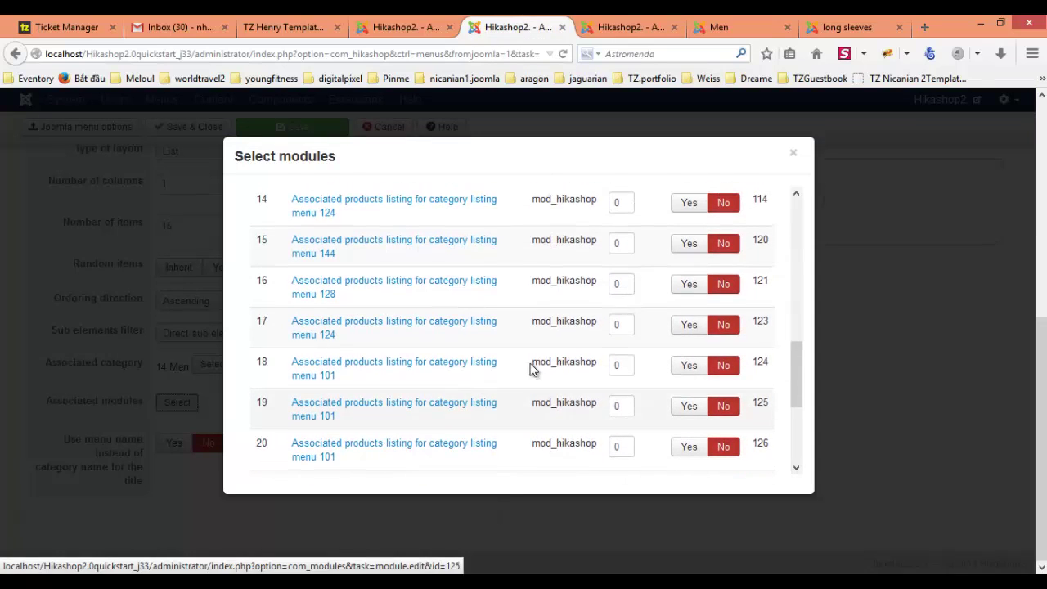
left_click(688, 327)
left_click_drag(792, 364, 814, 225)
left_click(755, 201)
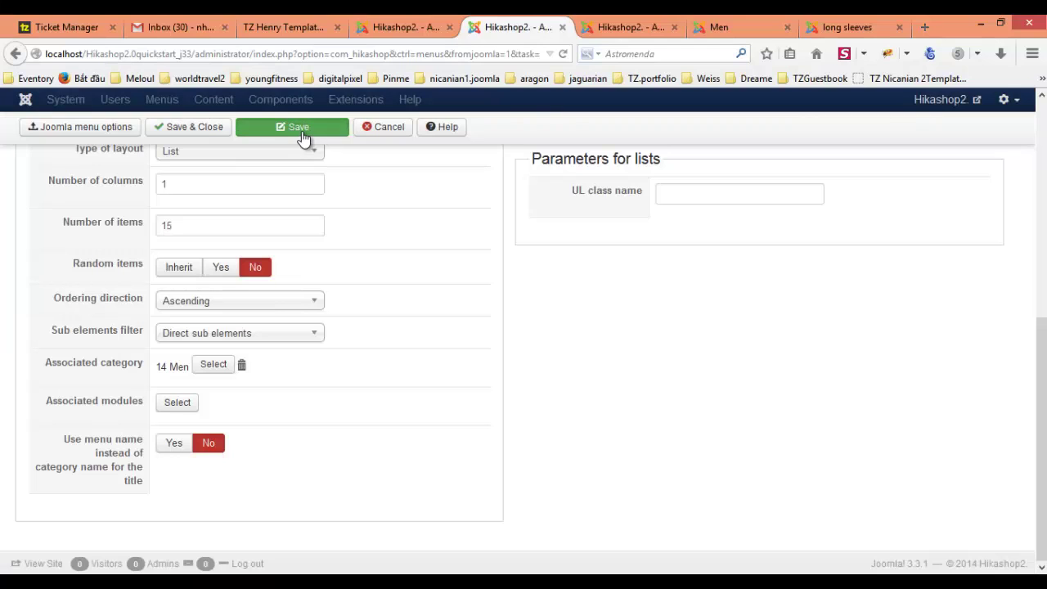
Step: Save the Men2 display options and check the associated modules section
left_click(302, 135)
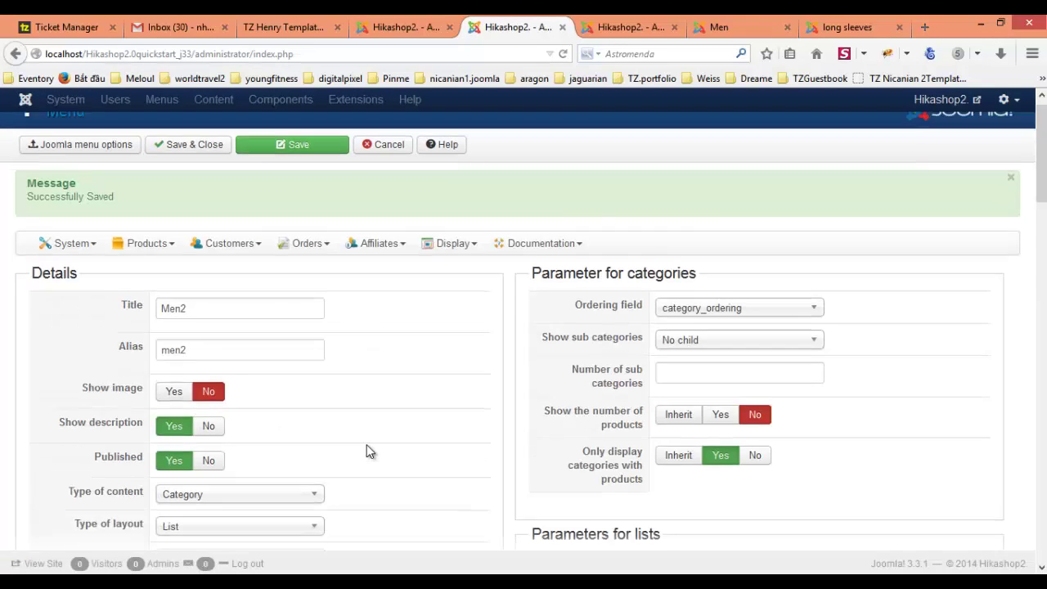
scroll(352, 449, "down", 5)
scroll(229, 449, "down", 2)
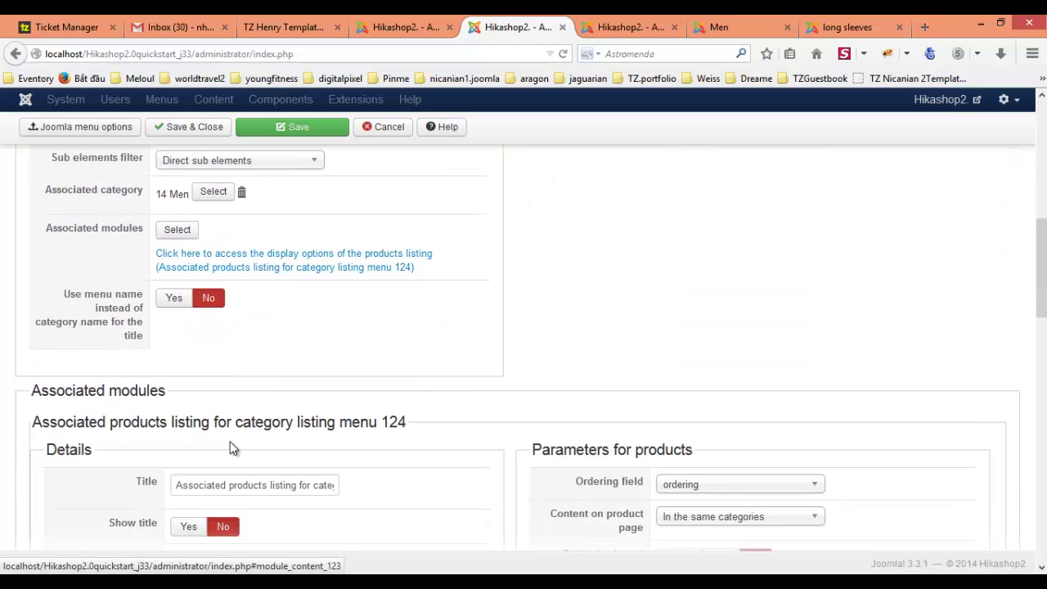
Step: Set "Use menu name instead of category name for the title" to Yes for Men2 and review its associated products module options
left_click(174, 300)
scroll(245, 381, "down", 2)
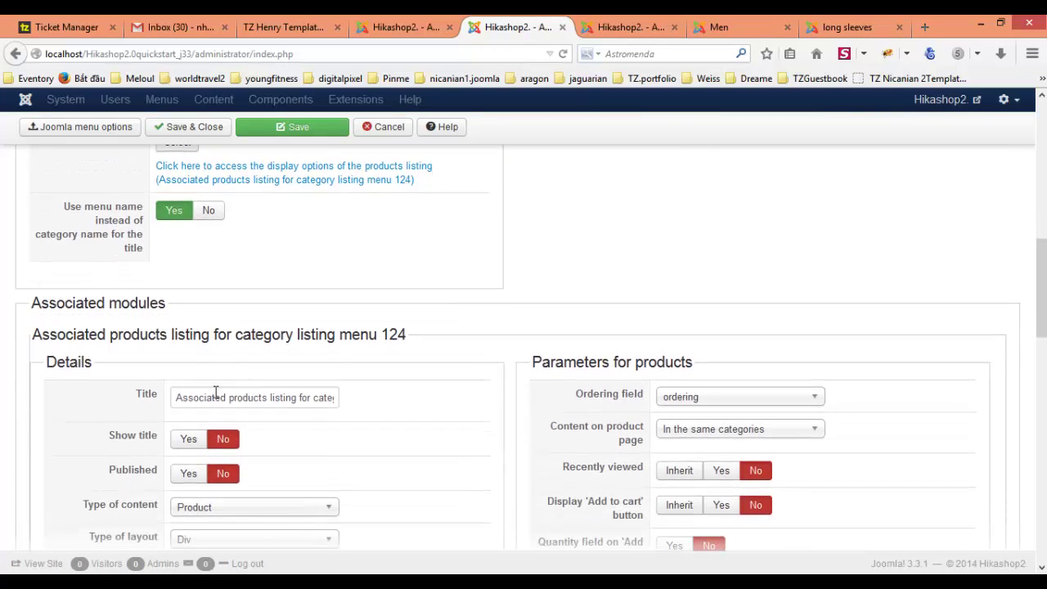
scroll(245, 460, "down", 4)
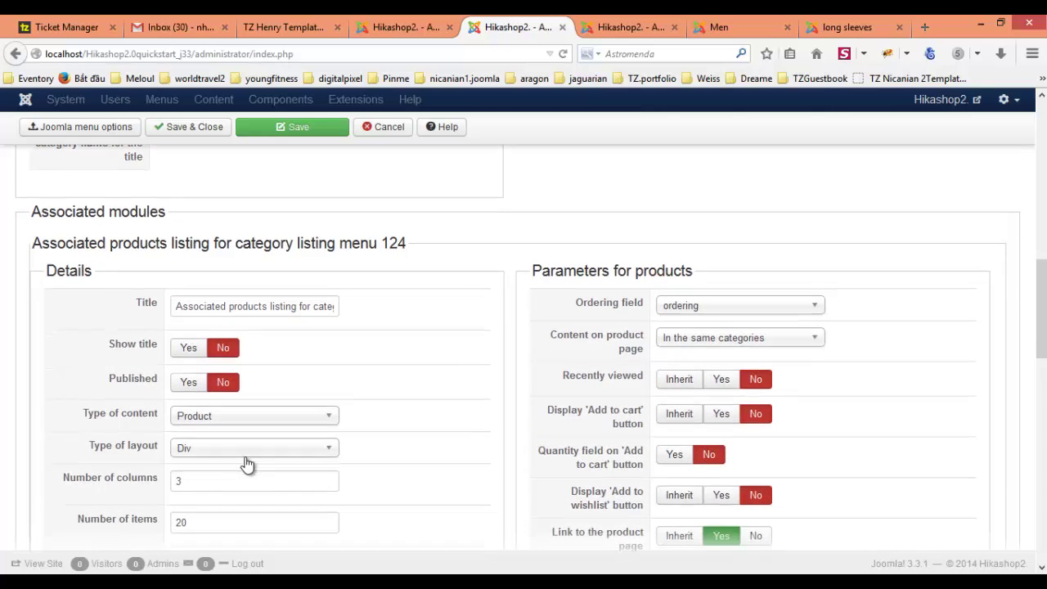
scroll(251, 456, "down", 6)
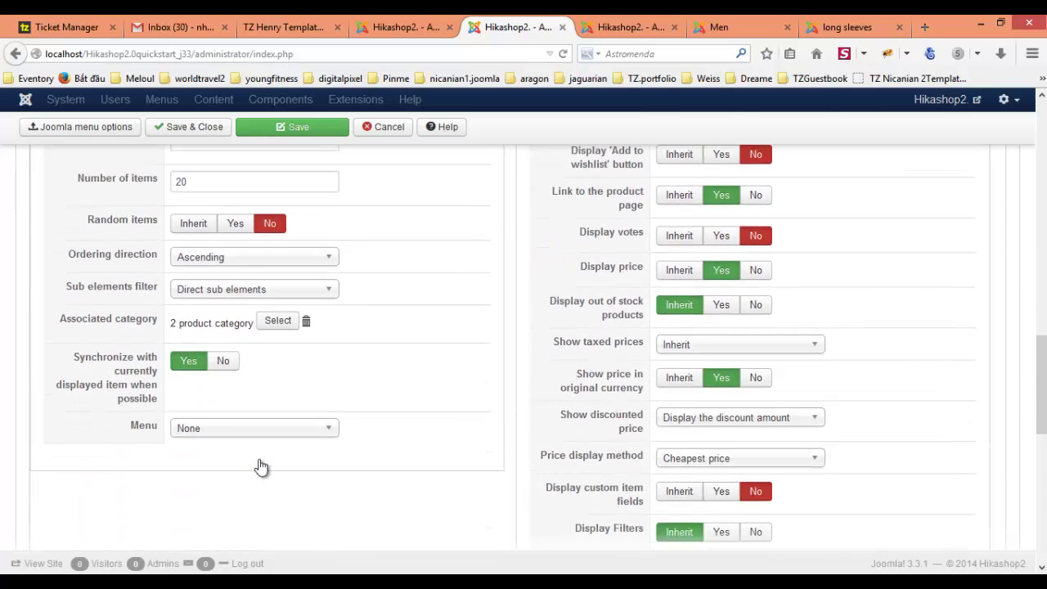
Step: Compare the associated products module options with those of the existing Men menu and save Men2
left_click(649, 25)
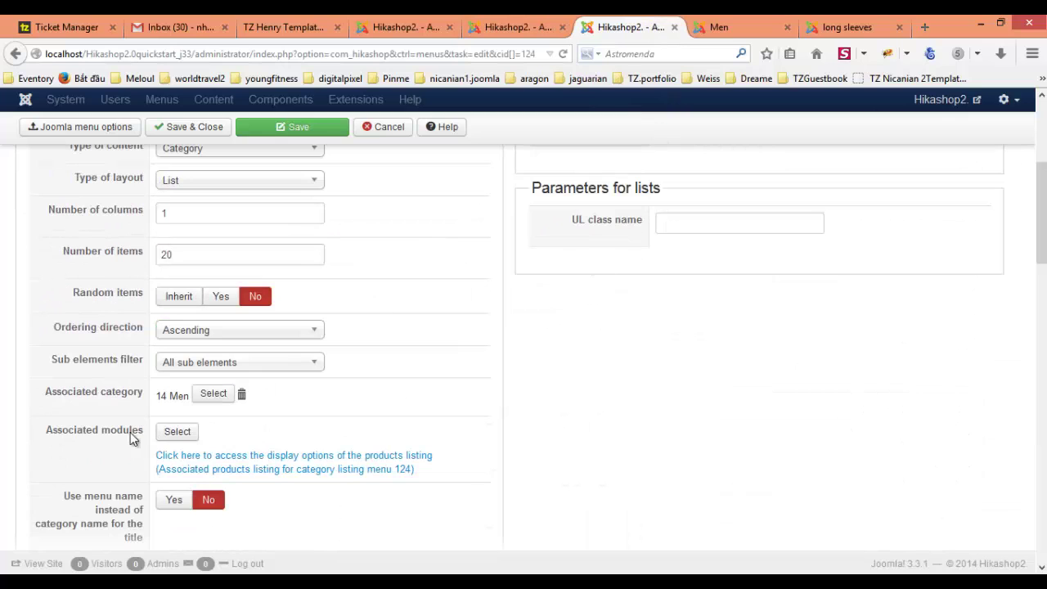
left_click(303, 469)
scroll(248, 454, "down", 4)
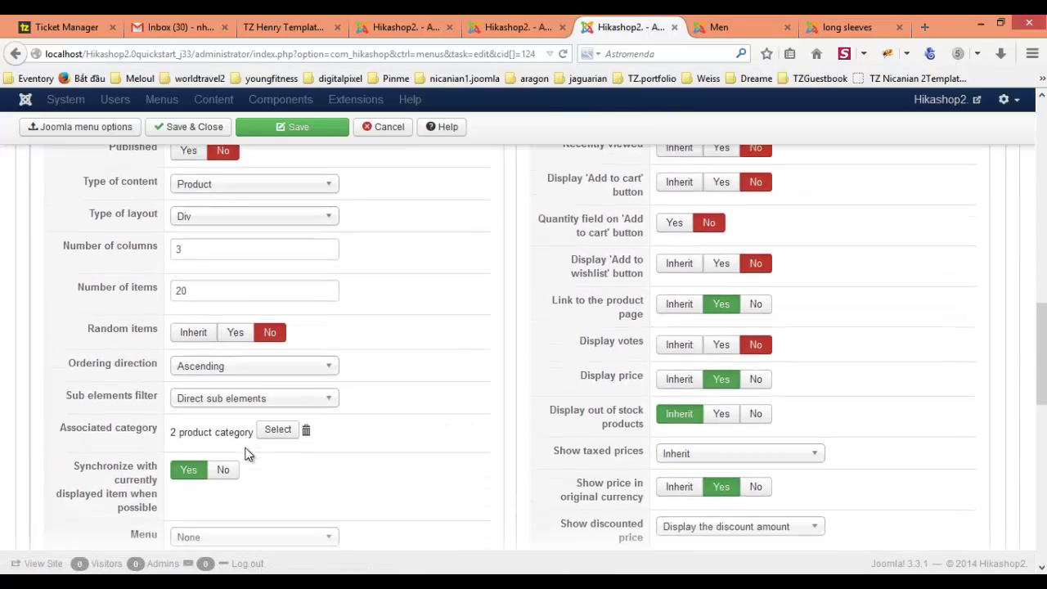
scroll(246, 451, "down", 4)
scroll(514, 483, "up", 8)
scroll(515, 484, "down", 4)
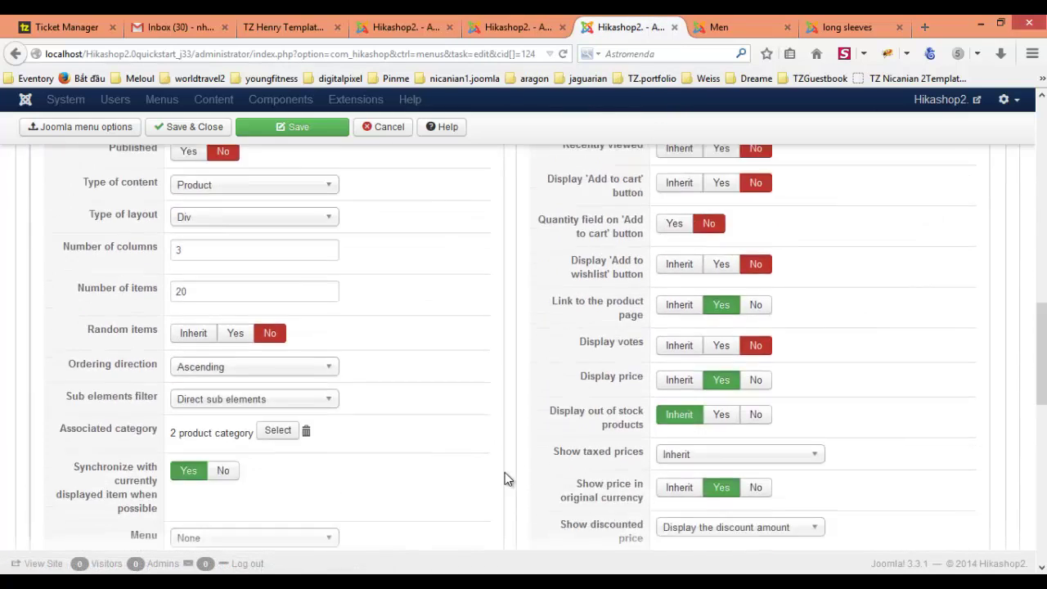
scroll(505, 384, "down", 8)
left_click(515, 16)
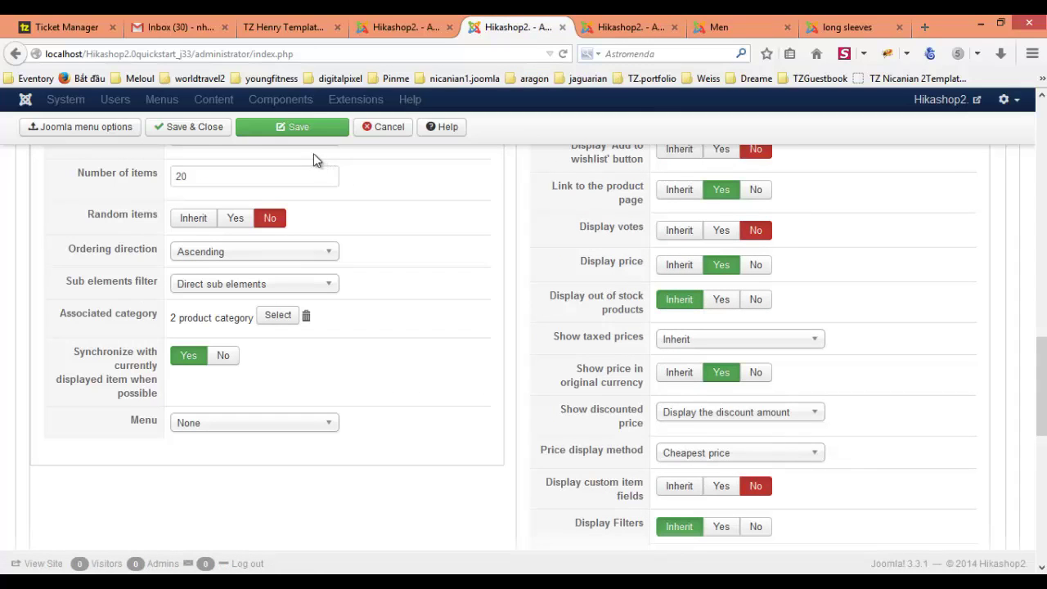
left_click(278, 129)
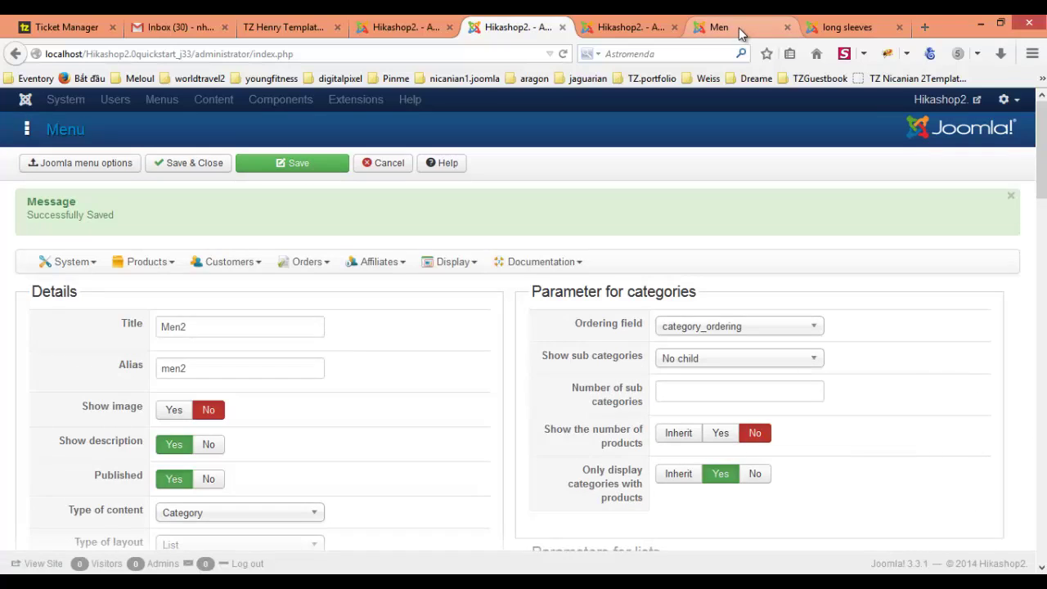
Step: Reload the shop's front end and open the Men2 page to check its output
left_click(739, 28)
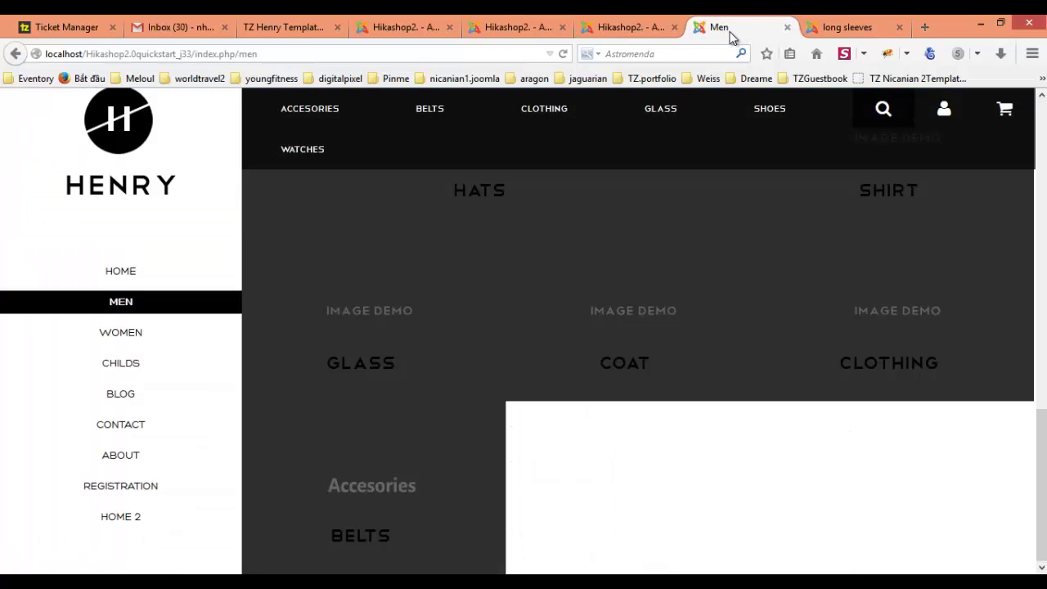
key("F5")
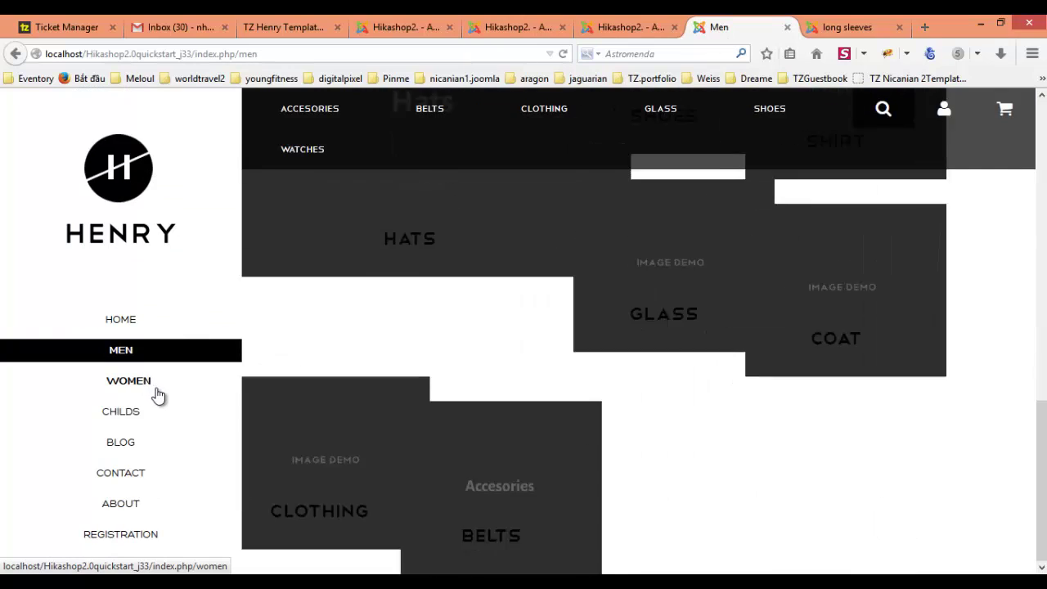
scroll(155, 397, "down", 3)
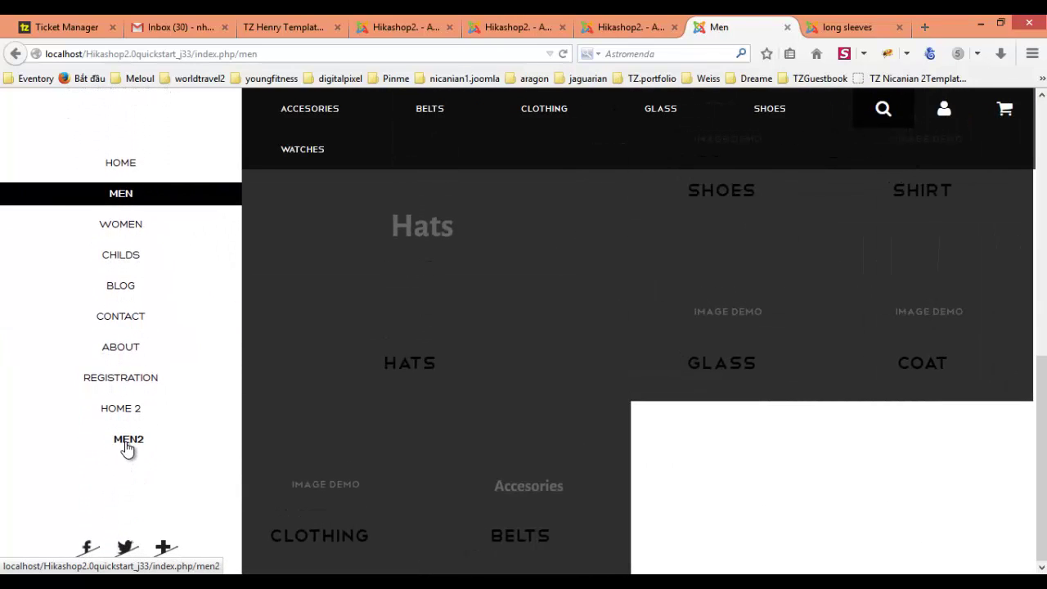
left_click(126, 442)
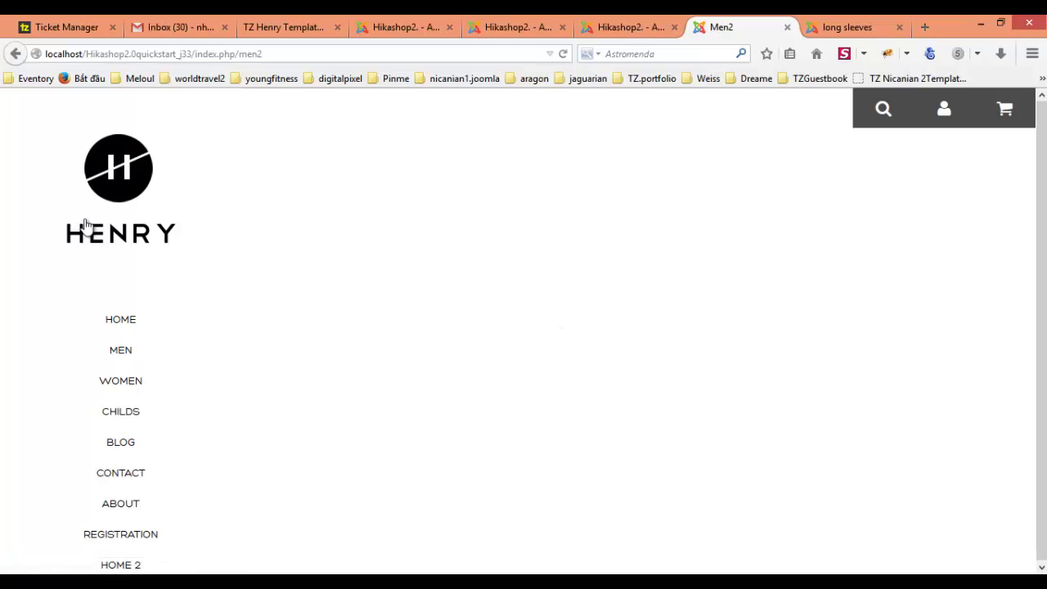
scroll(53, 503, "down", 3)
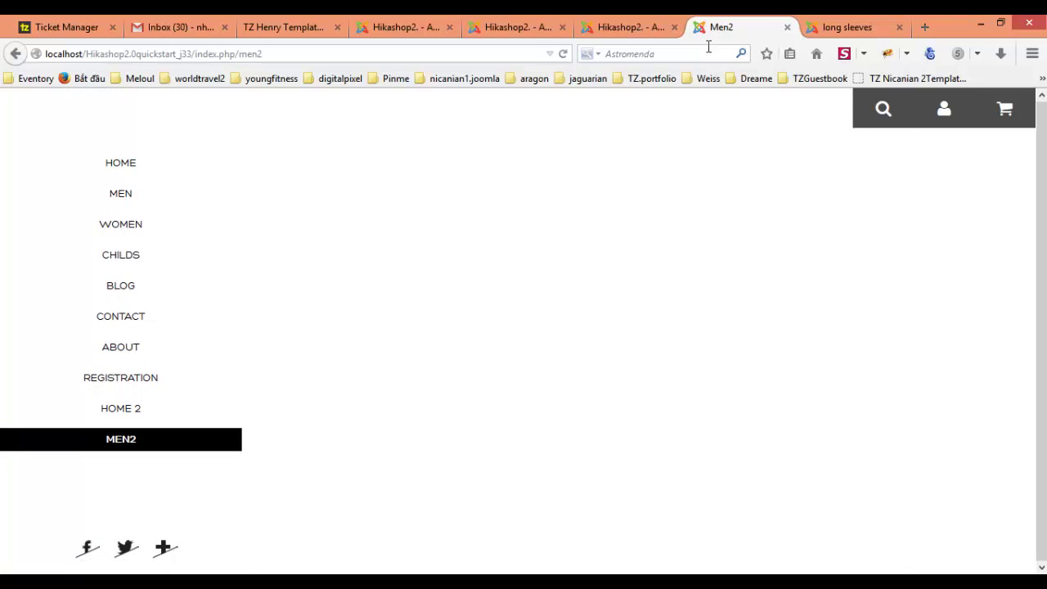
Step: Close the Slider Home module and filter the module list to Published modules in any position
left_click(384, 28)
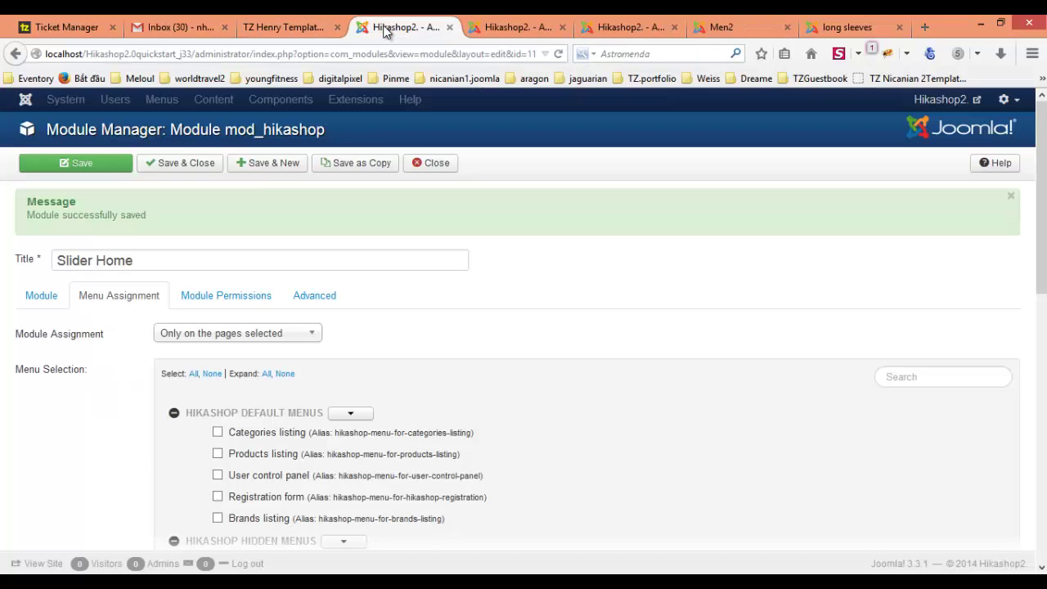
left_click(434, 163)
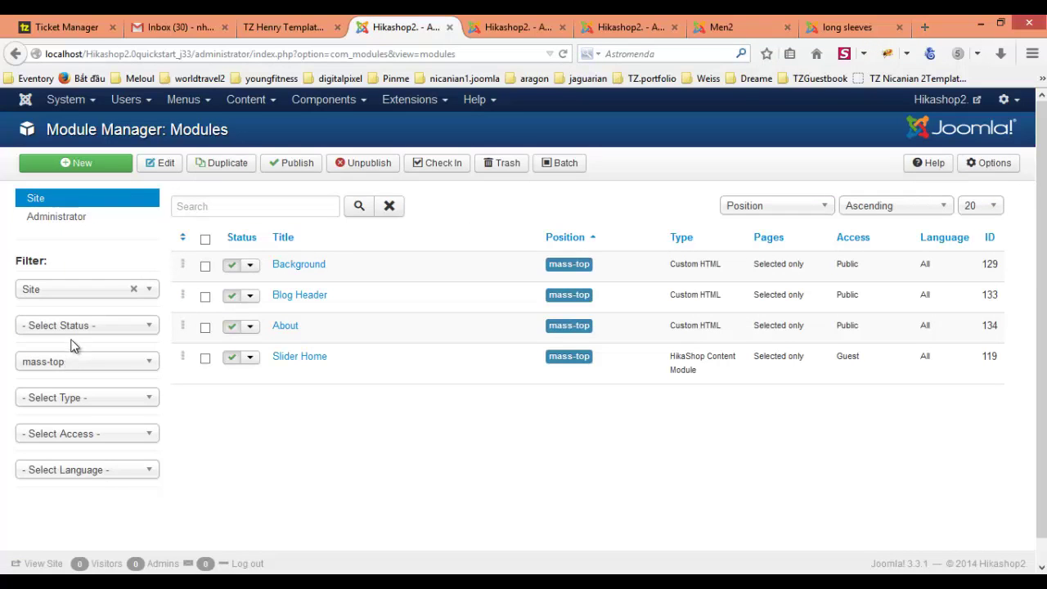
left_click(69, 366)
left_click(68, 379)
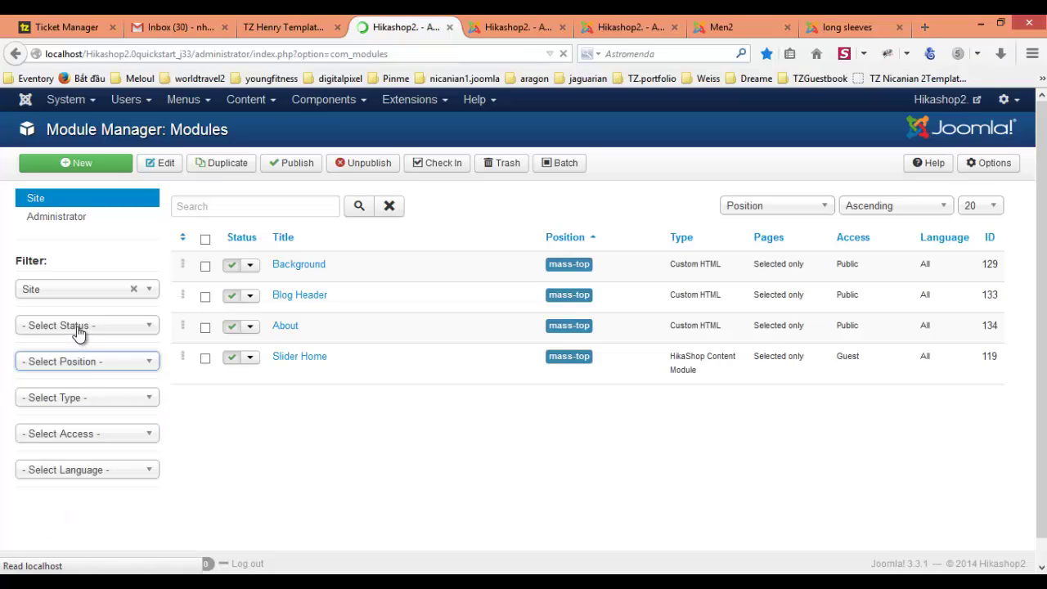
left_click(82, 328)
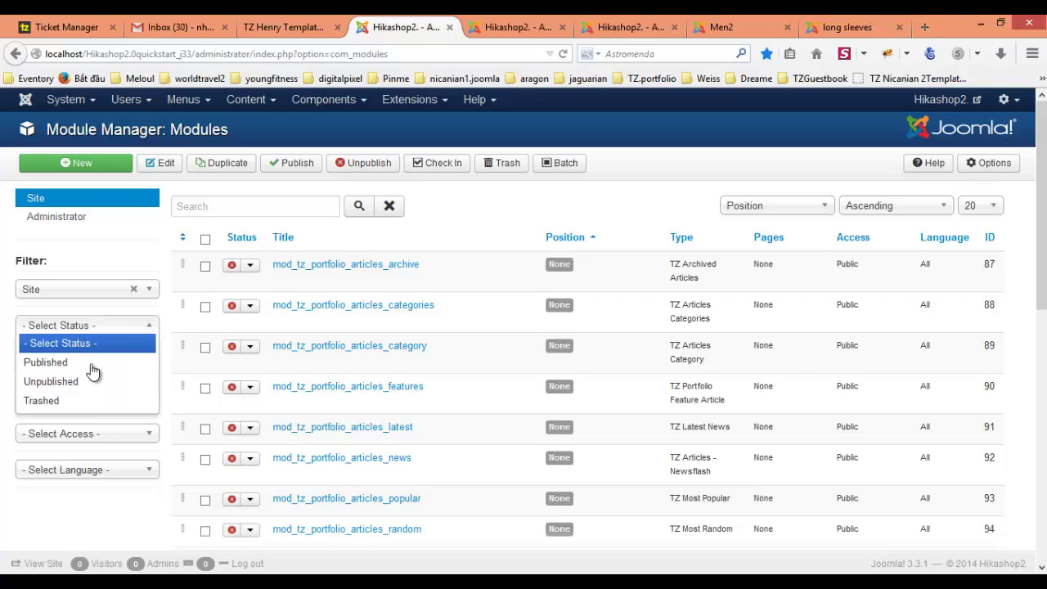
left_click(91, 370)
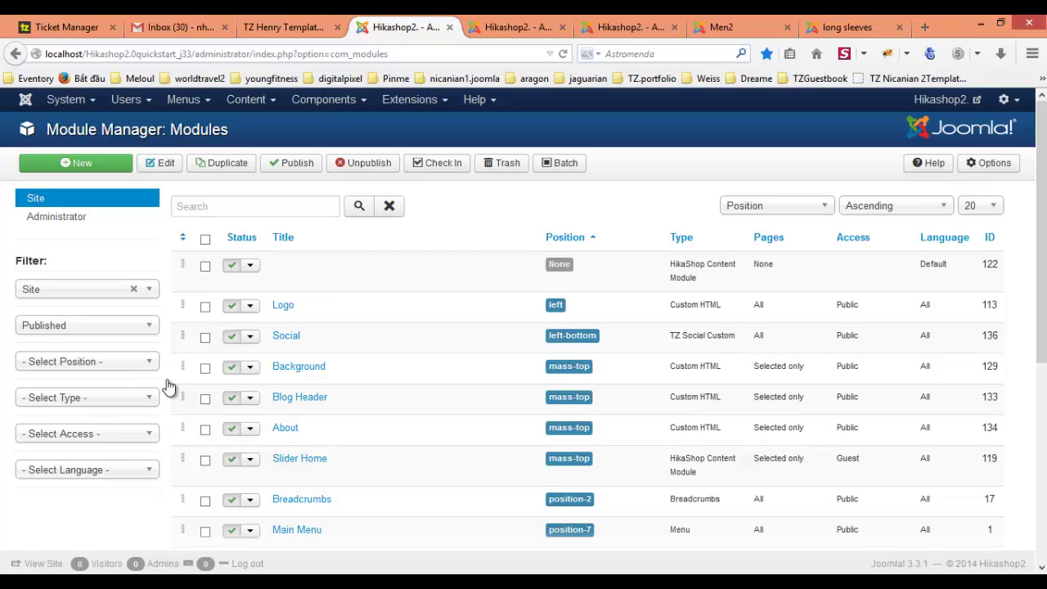
Step: Assign the Men Top menu module to the Men2 page as well and save the module
scroll(451, 318, "down", 3)
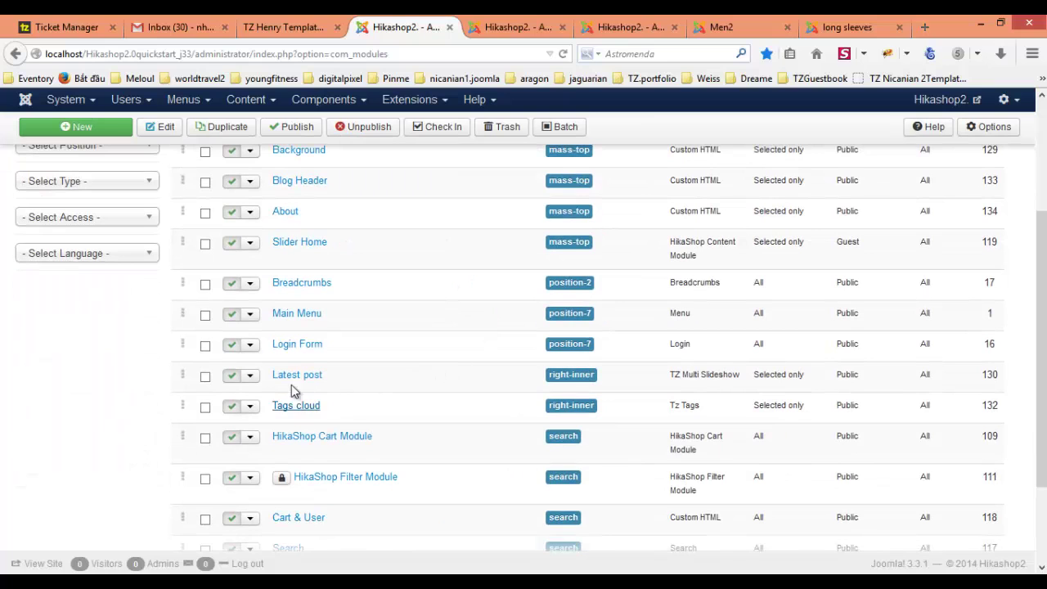
scroll(351, 463, "down", 2)
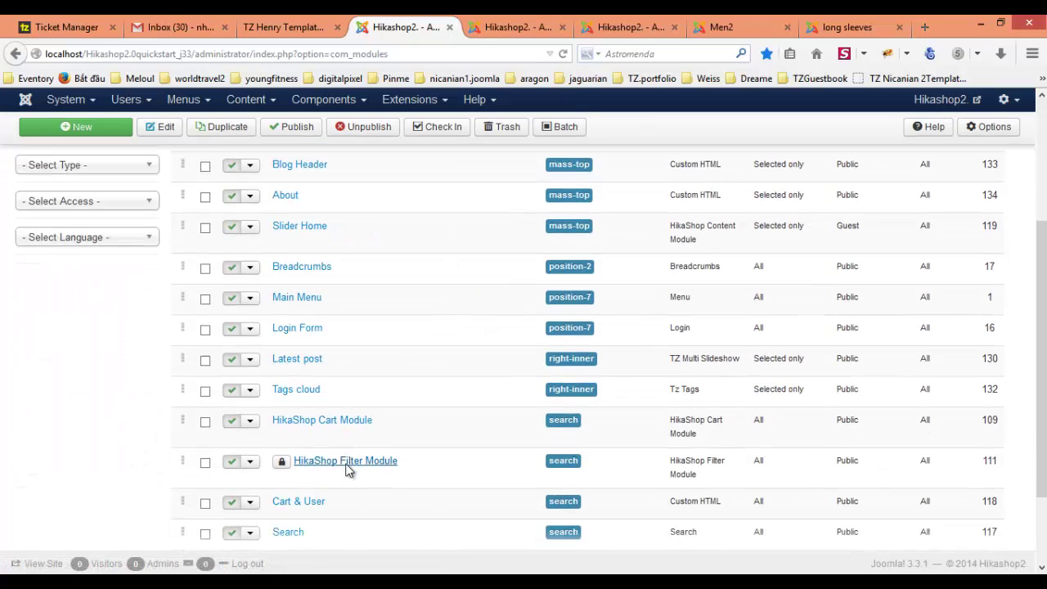
left_click(273, 494)
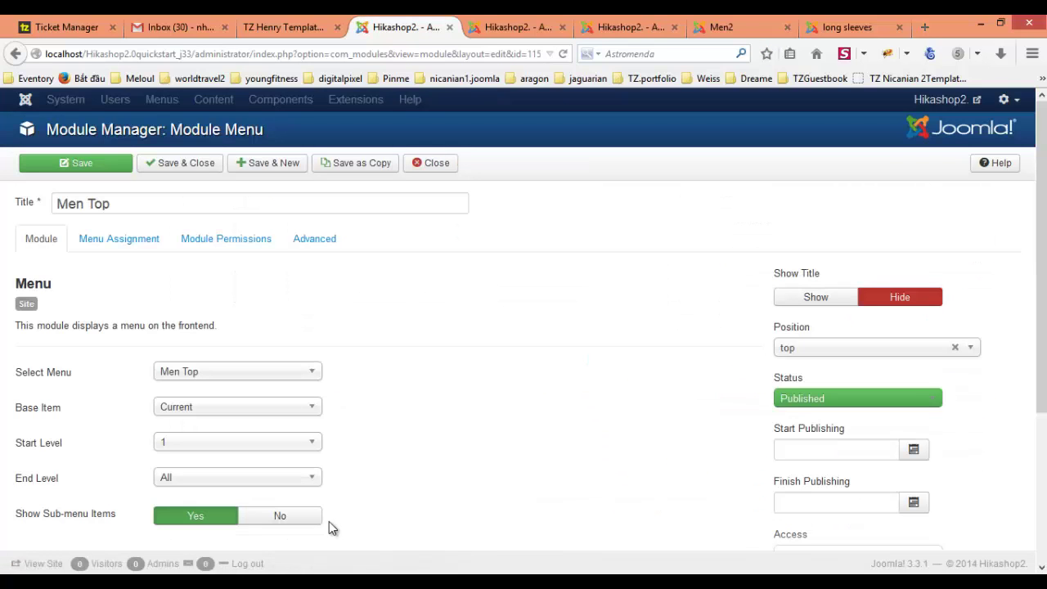
left_click(110, 239)
scroll(398, 284, "down", 10)
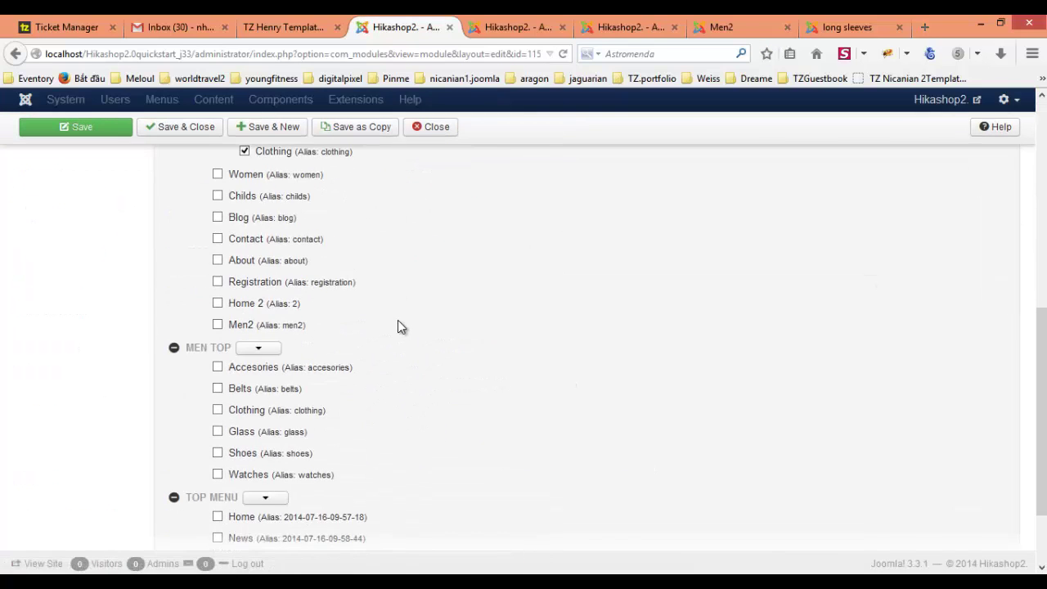
scroll(400, 325, "up", 4)
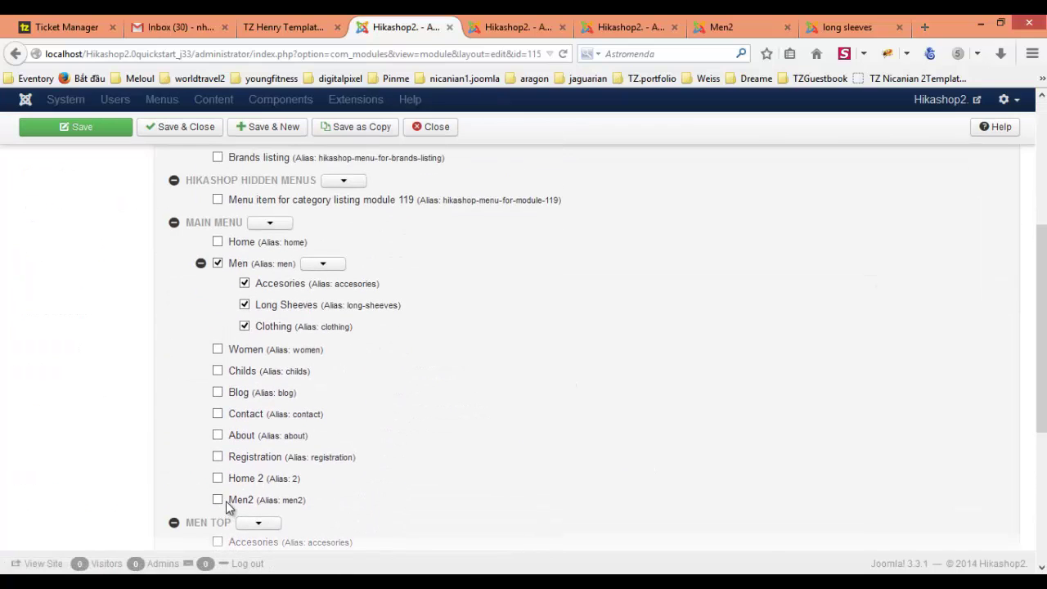
left_click(218, 500)
left_click(100, 129)
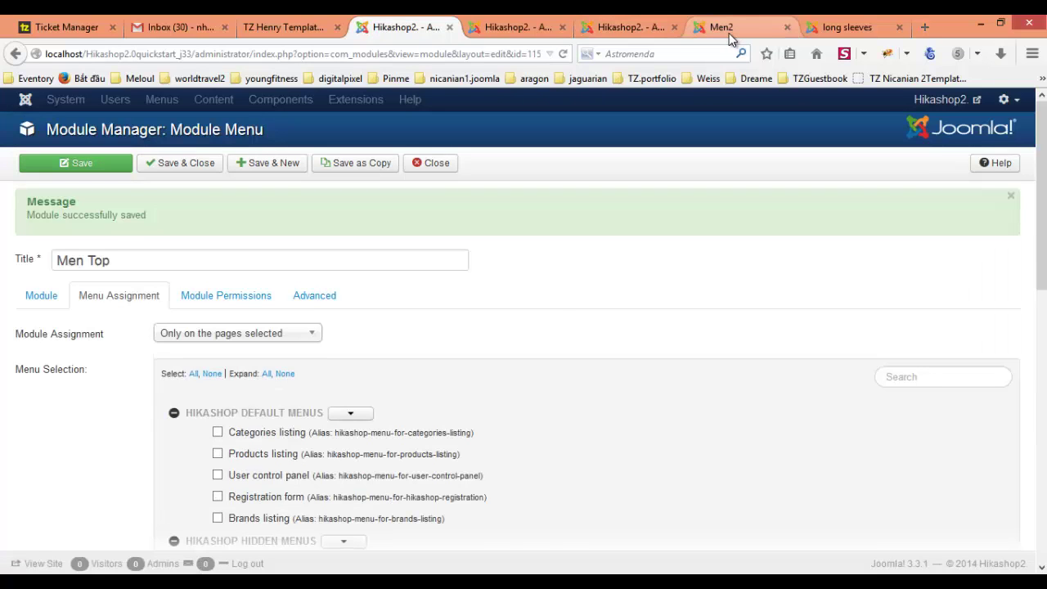
Step: Reload the Men2 page on the front end and examine its content and menus
left_click(727, 36)
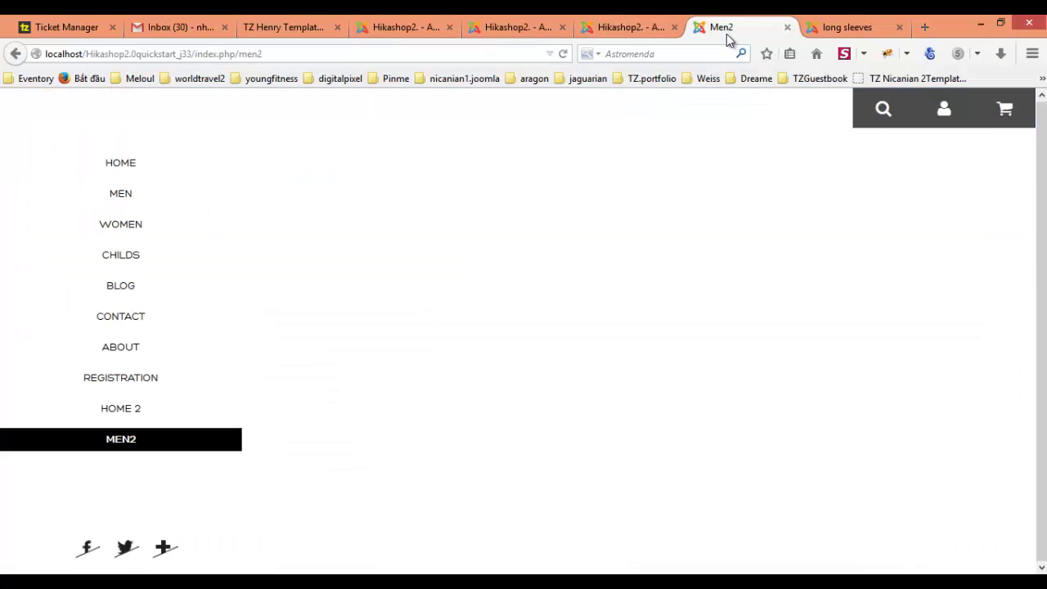
key("F5")
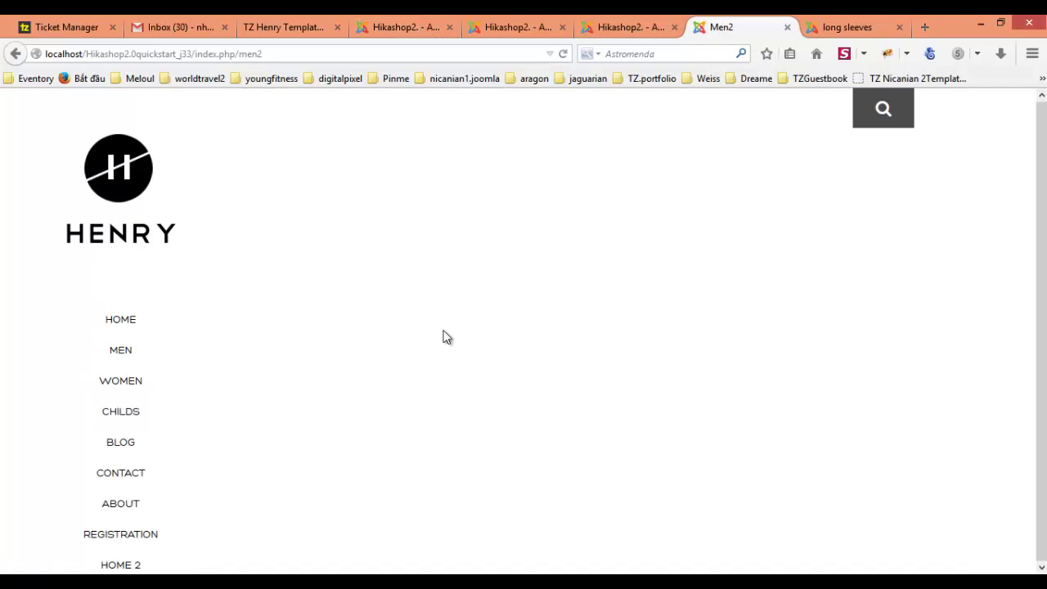
scroll(88, 337, "down", 3)
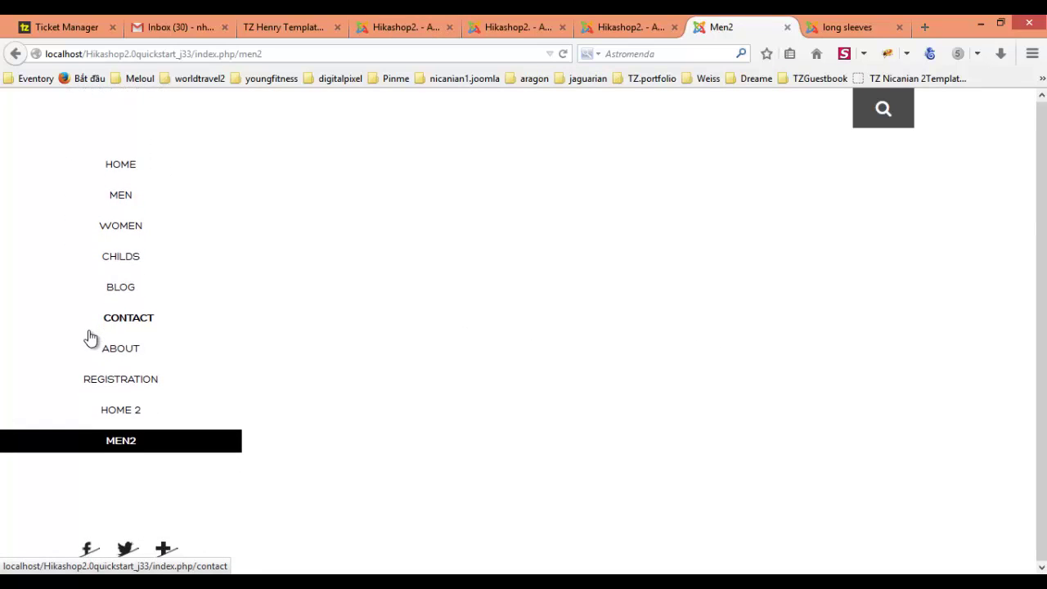
scroll(189, 362, "up", 2)
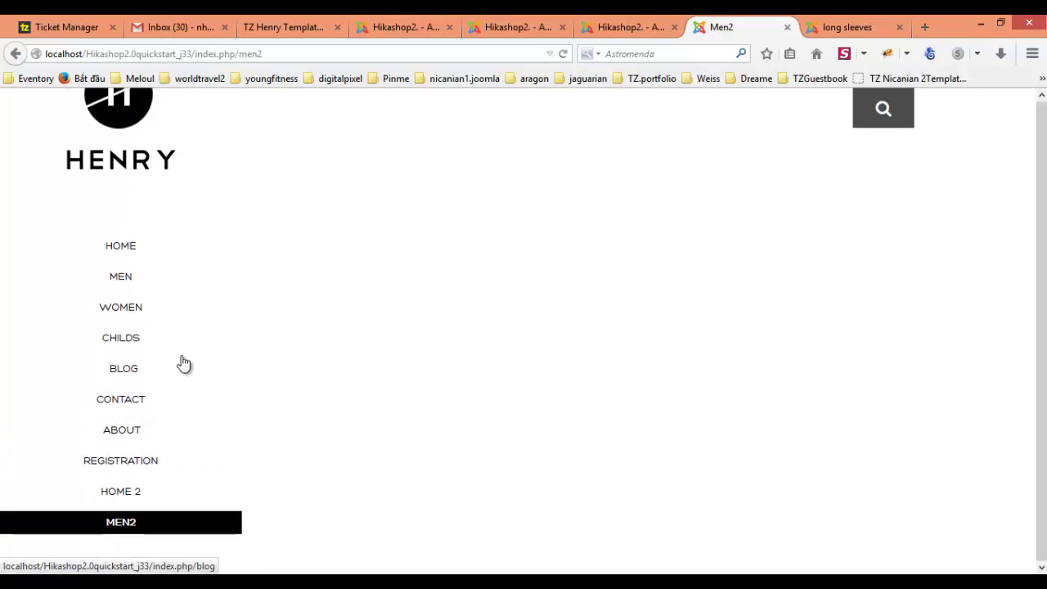
scroll(184, 364, "down", 2)
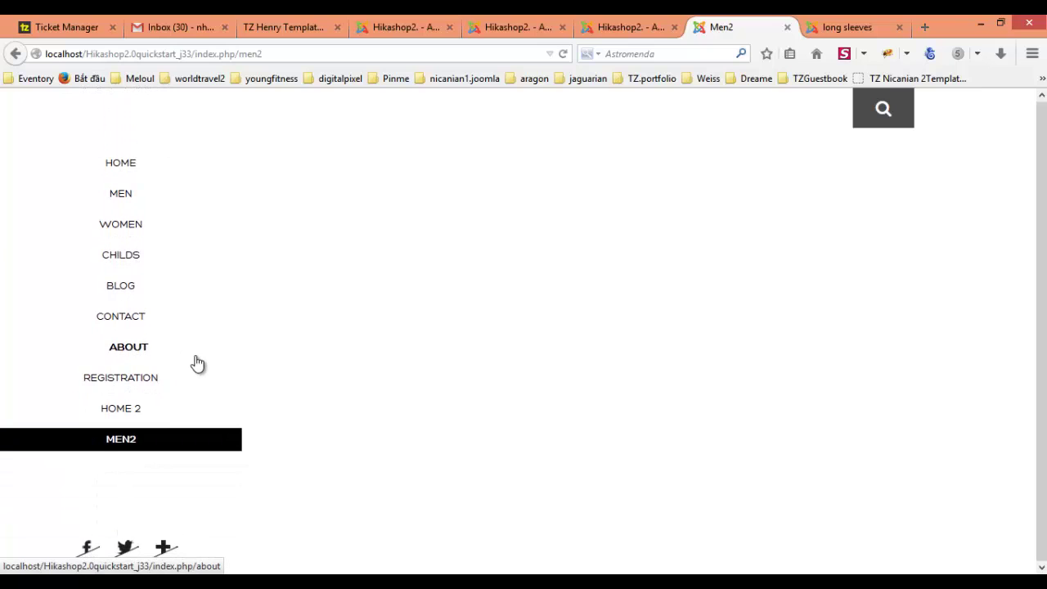
scroll(199, 362, "up", 2)
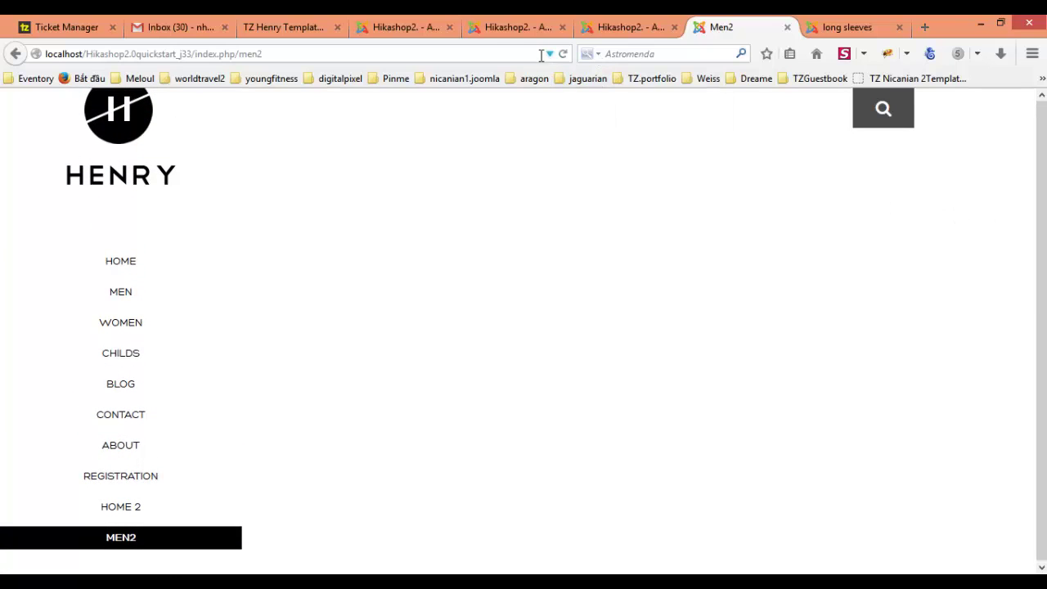
Step: Recheck the Men Top module's page assignments and return to the Men2 menu options
left_click(405, 28)
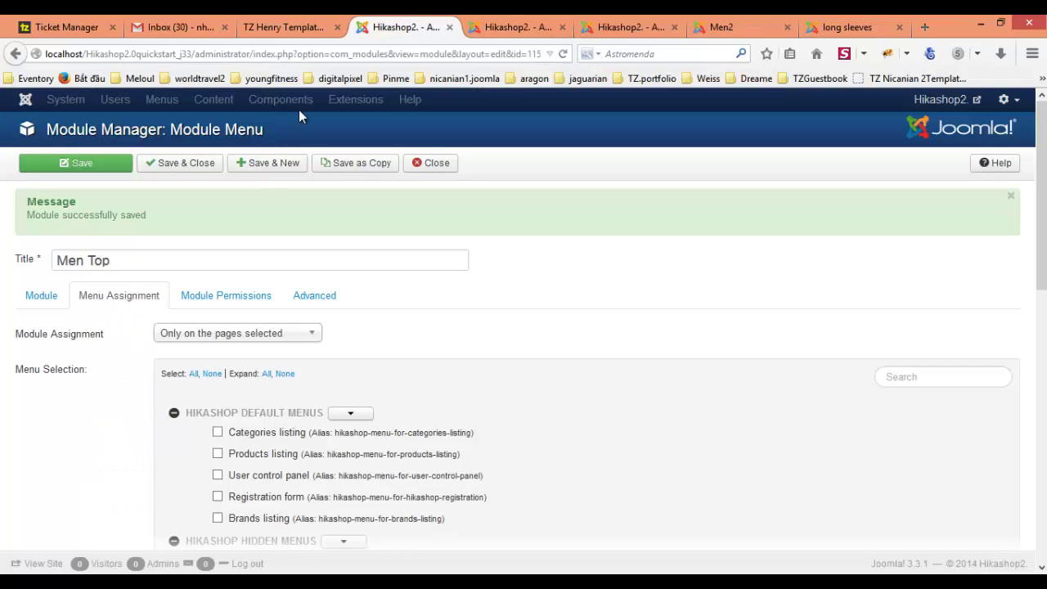
scroll(441, 358, "down", 10)
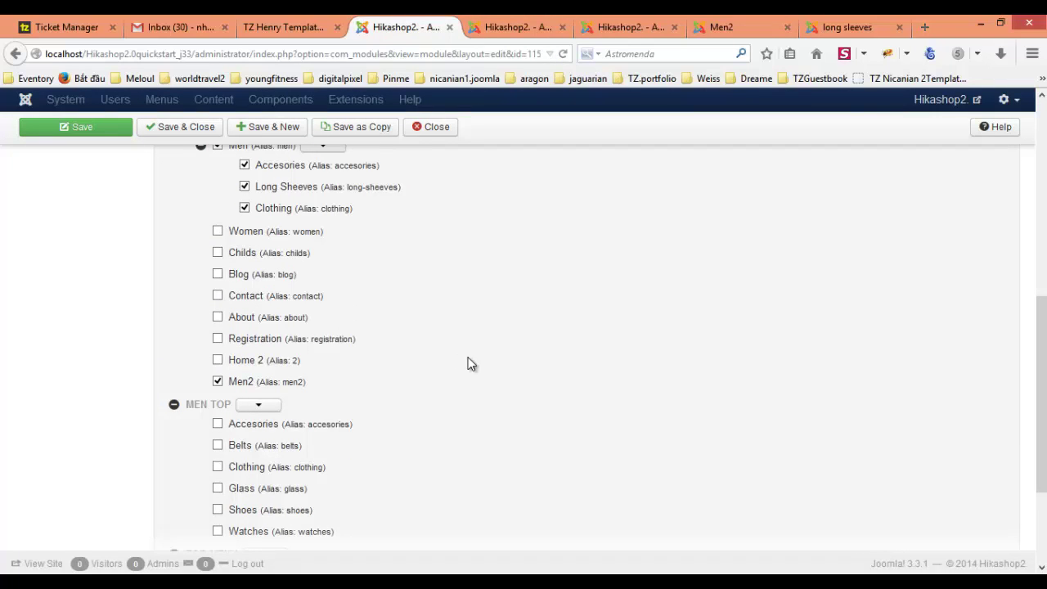
scroll(474, 367, "down", 2)
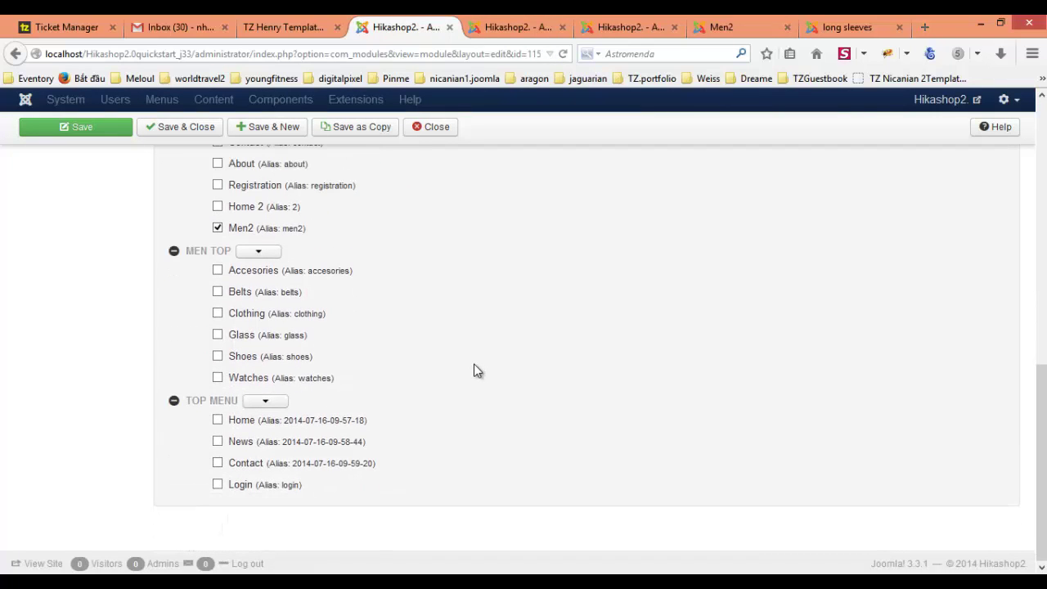
scroll(474, 363, "up", 4)
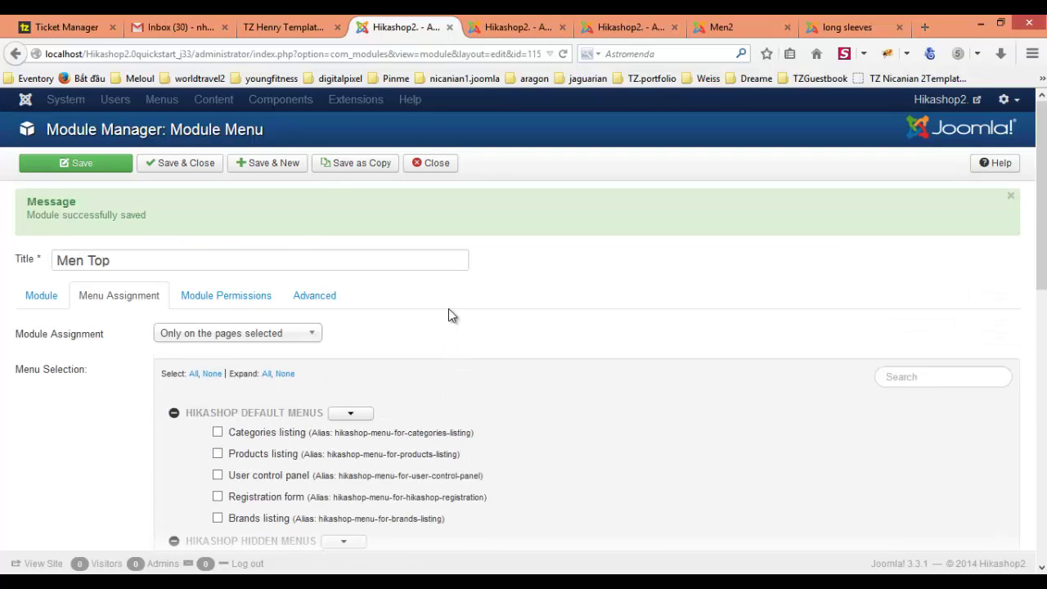
left_click(512, 29)
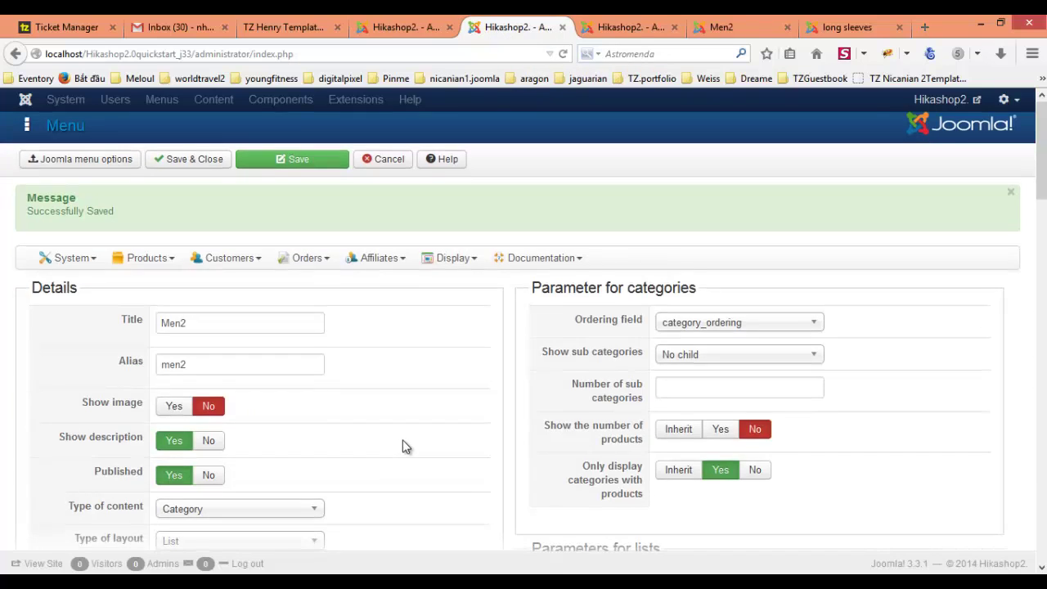
Step: Compare the Men2 menu options with the Men menu's category listing and associated product listing options
scroll(409, 446, "down", 3)
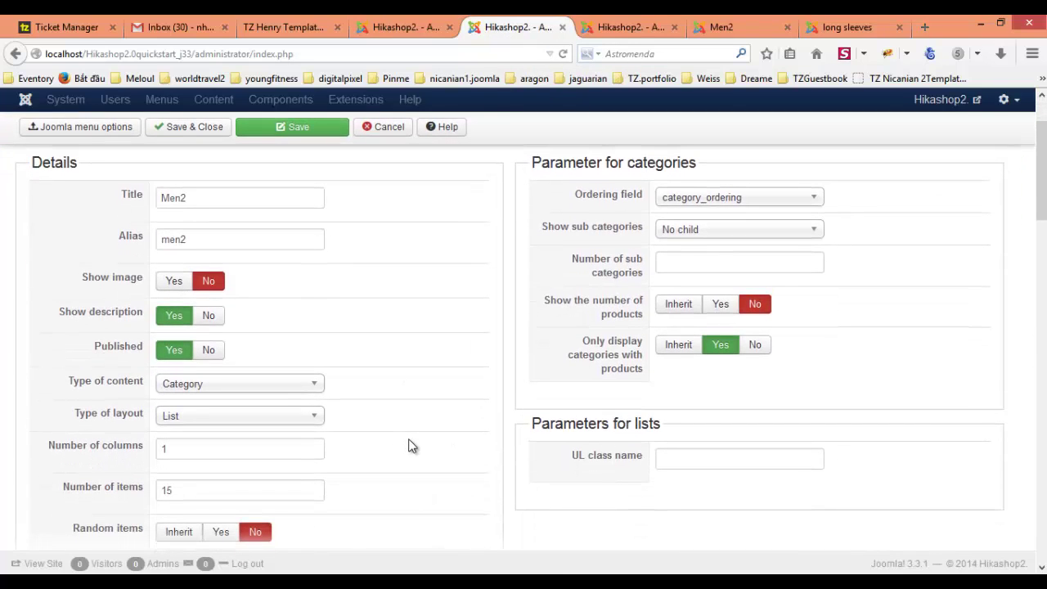
left_click(628, 27)
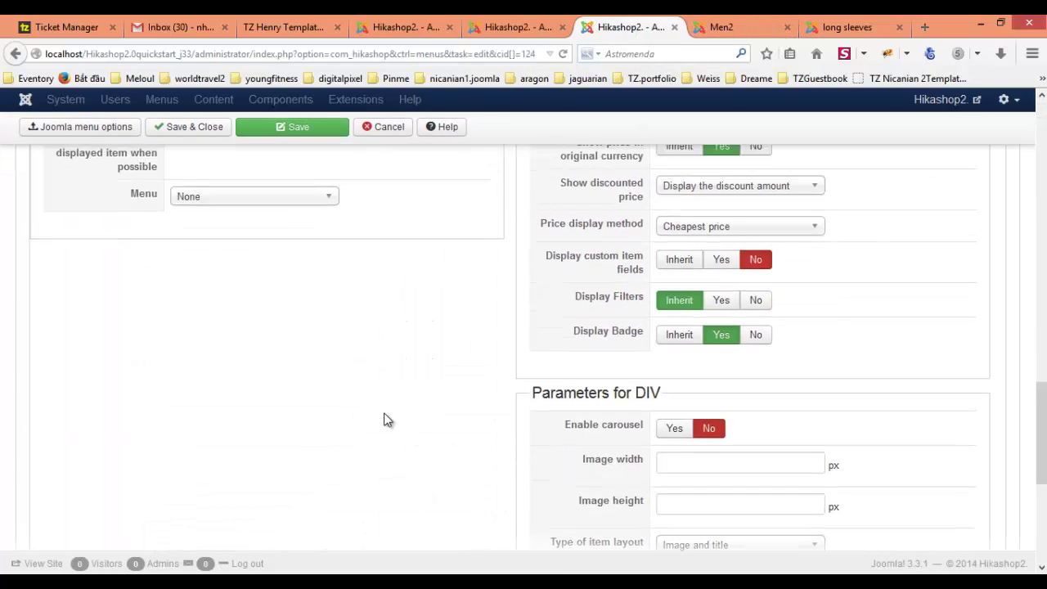
scroll(386, 420, "down", 5)
scroll(387, 413, "up", 6)
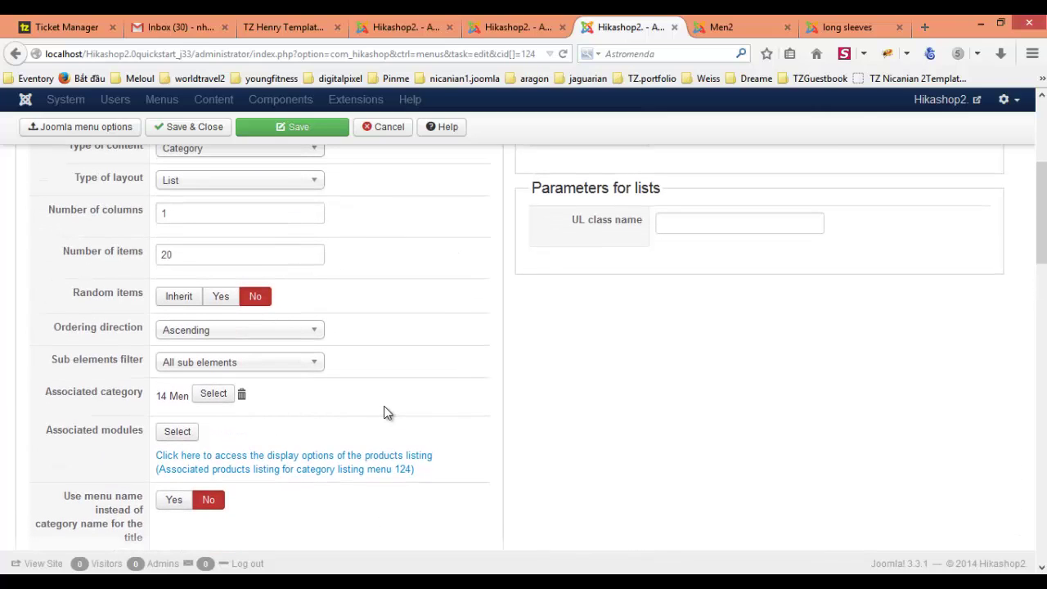
scroll(396, 449, "up", 3)
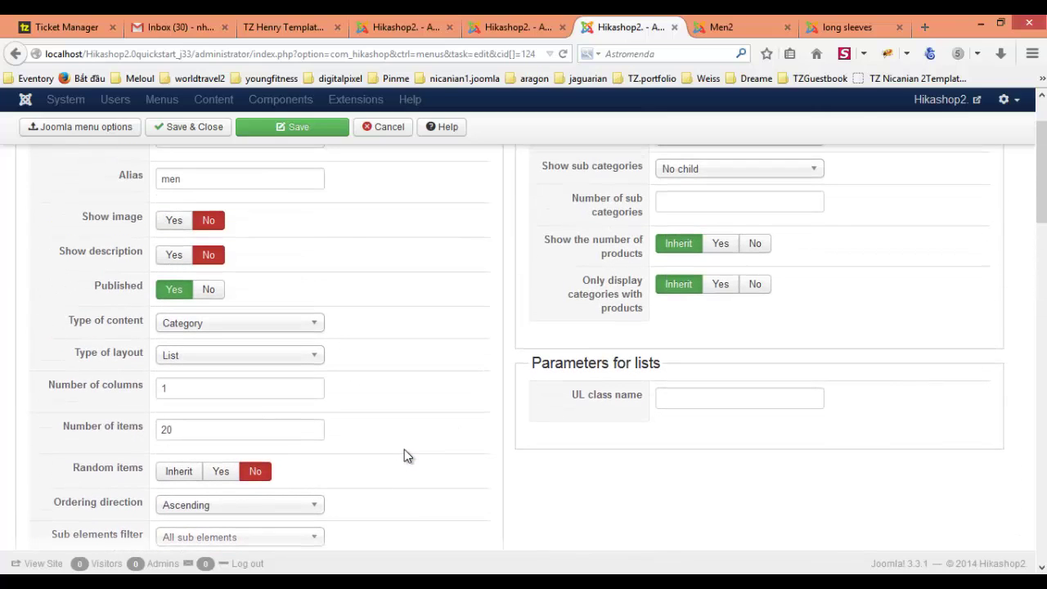
scroll(404, 450, "up", 2)
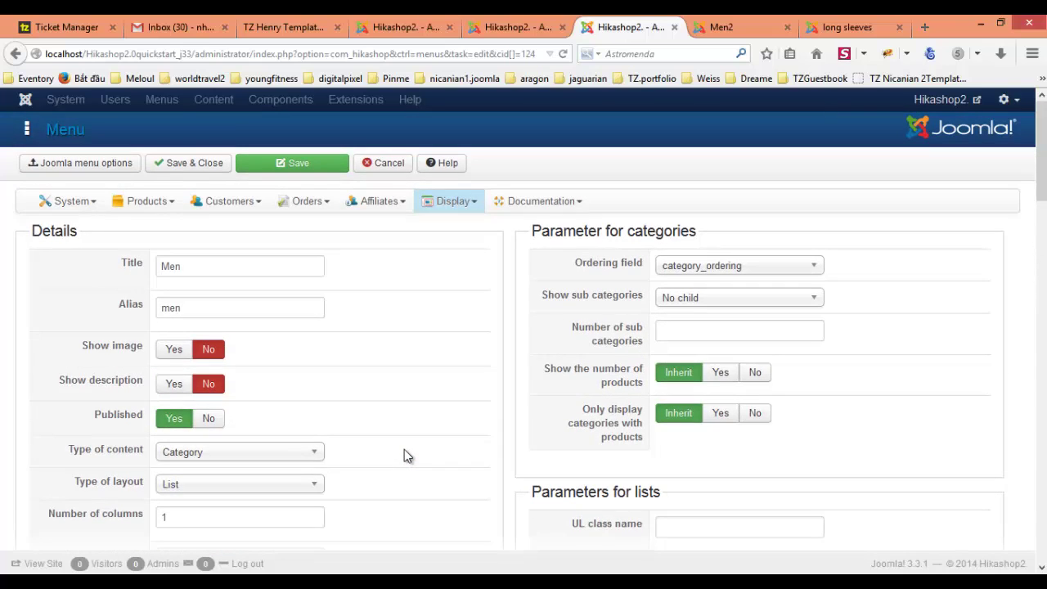
scroll(424, 344, "down", 4)
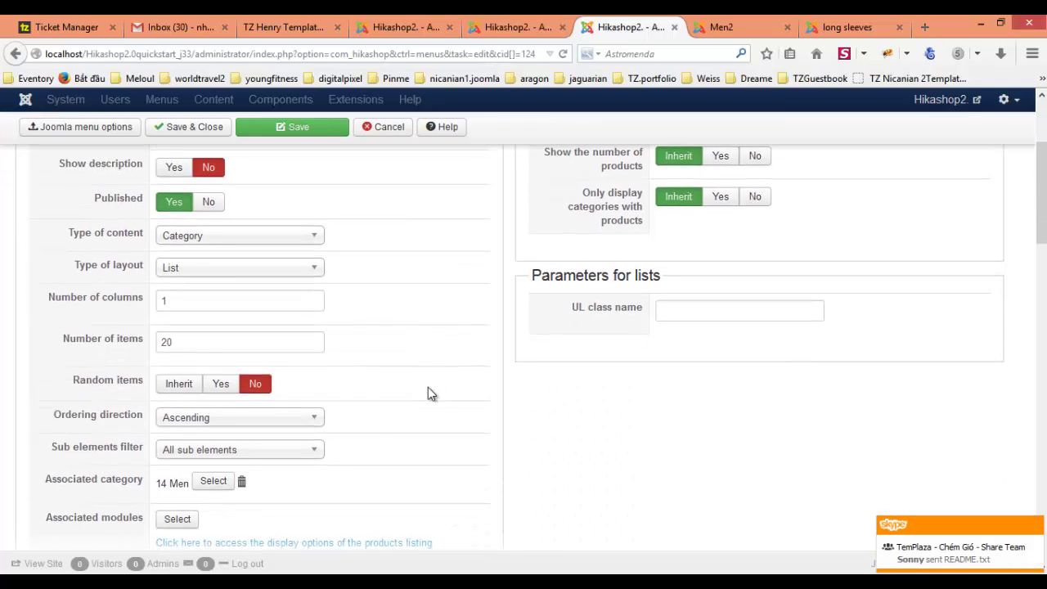
scroll(427, 401, "down", 2)
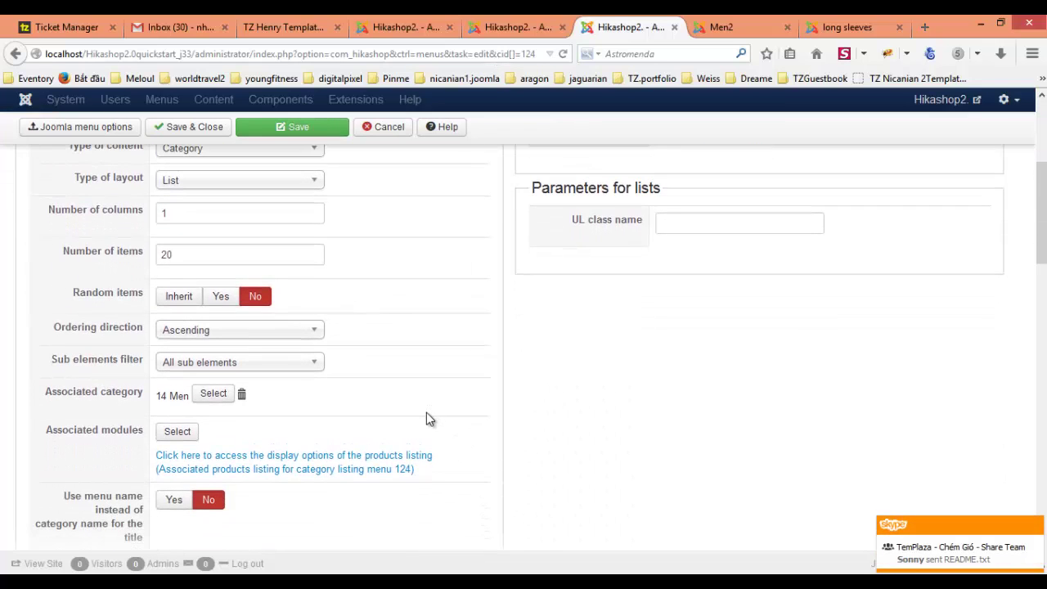
scroll(400, 416, "down", 5)
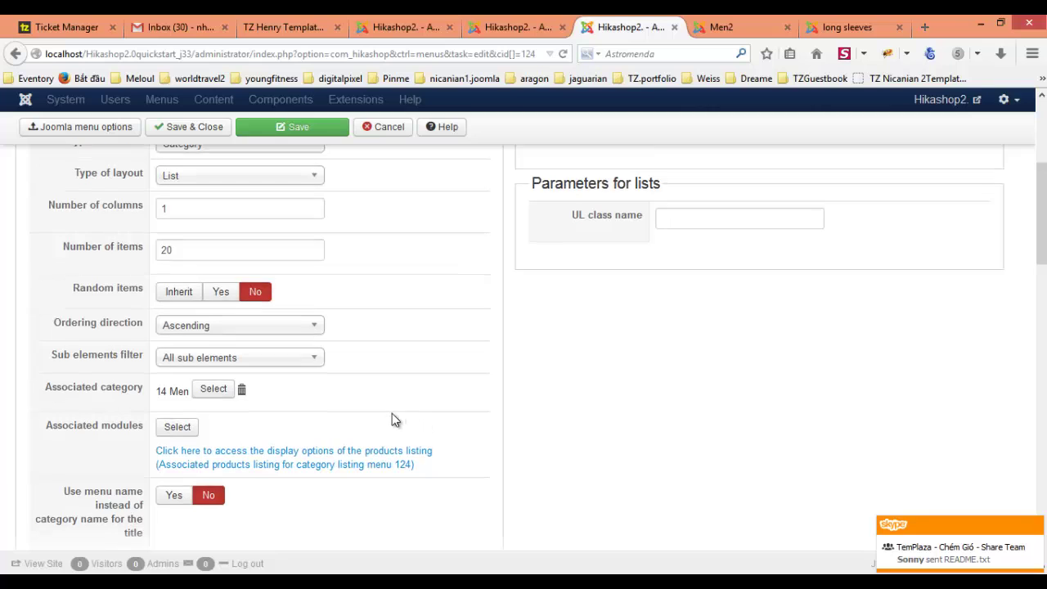
scroll(387, 423, "down", 5)
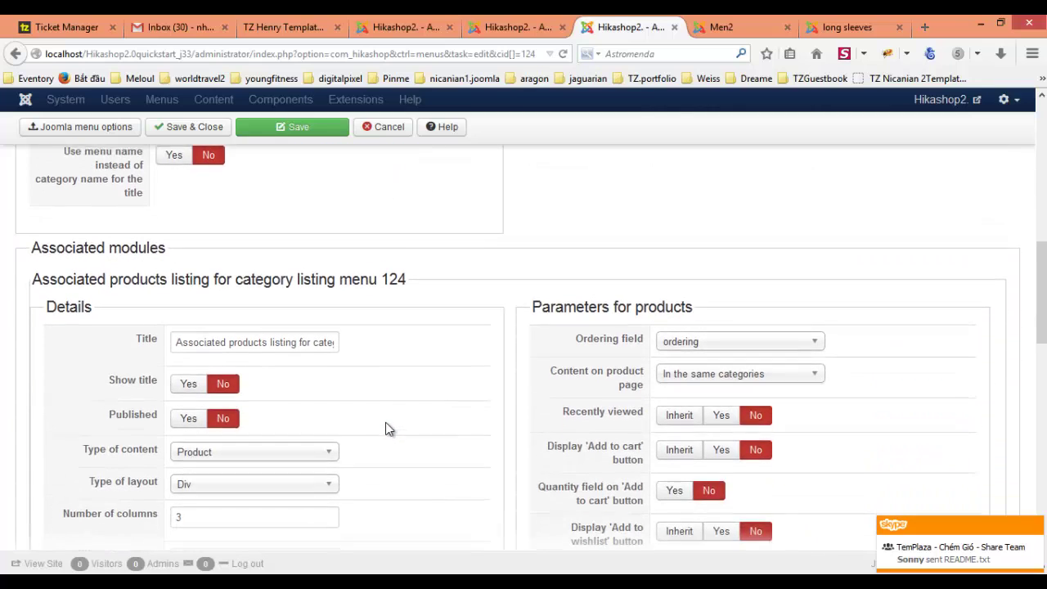
scroll(381, 437, "down", 1)
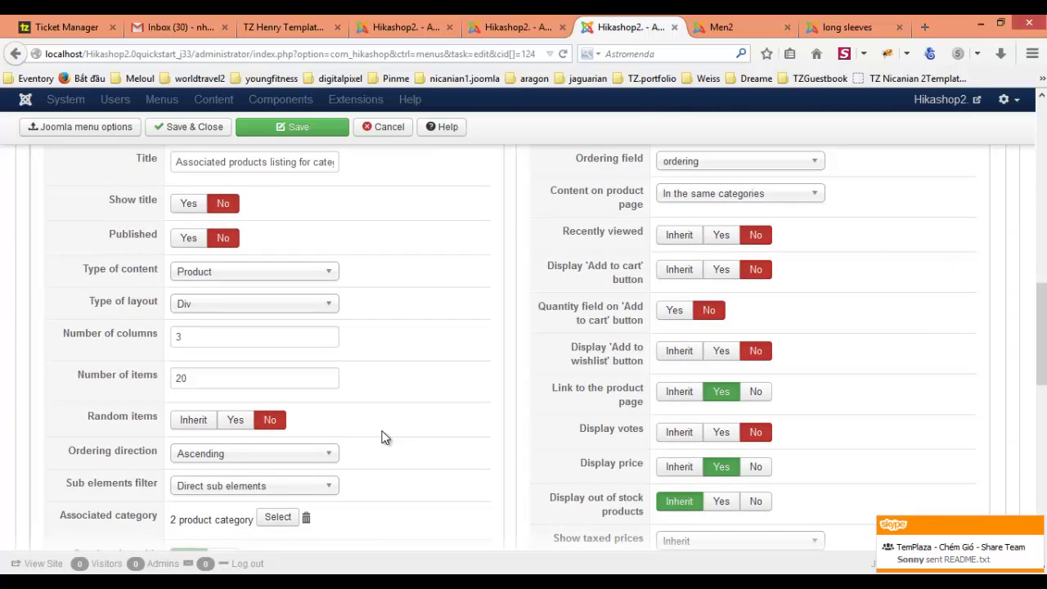
scroll(383, 436, "down", 5)
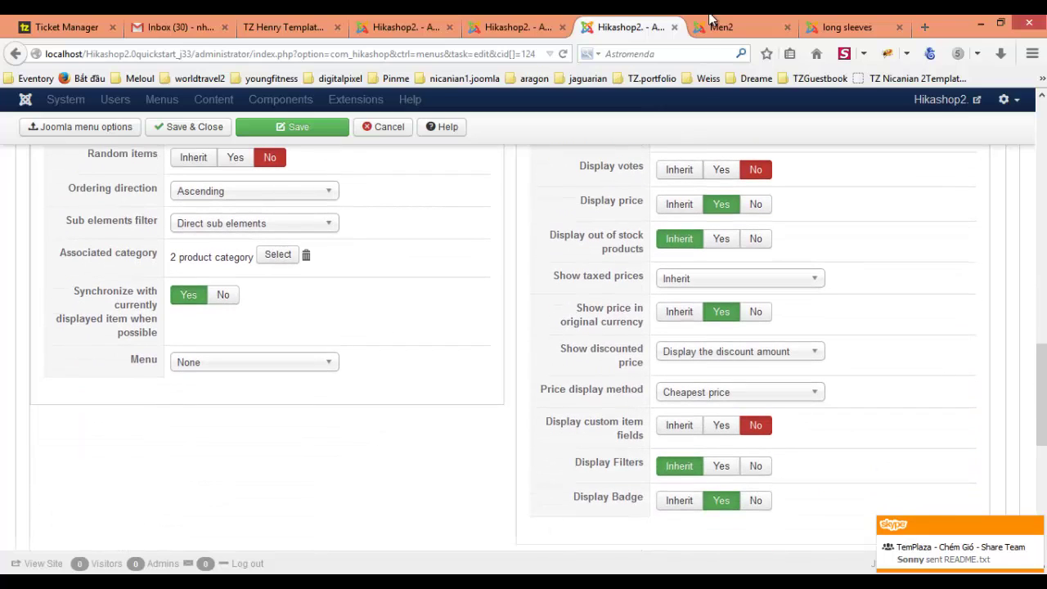
Step: Review the Men2 menu's associated products listing, including its product and DIV parameters
left_click(531, 18)
scroll(335, 355, "down", 6)
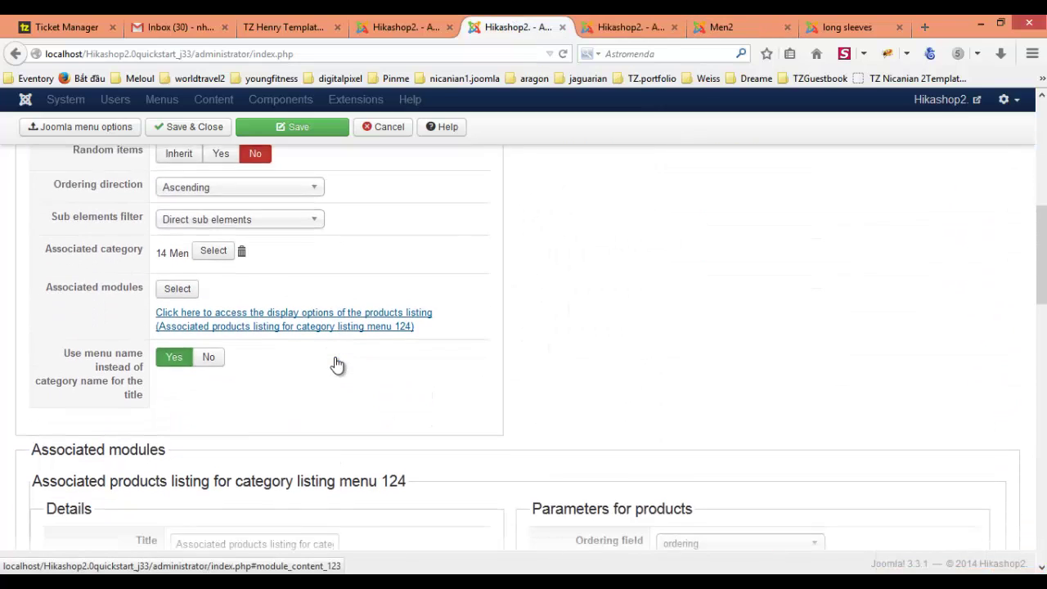
scroll(335, 357, "down", 10)
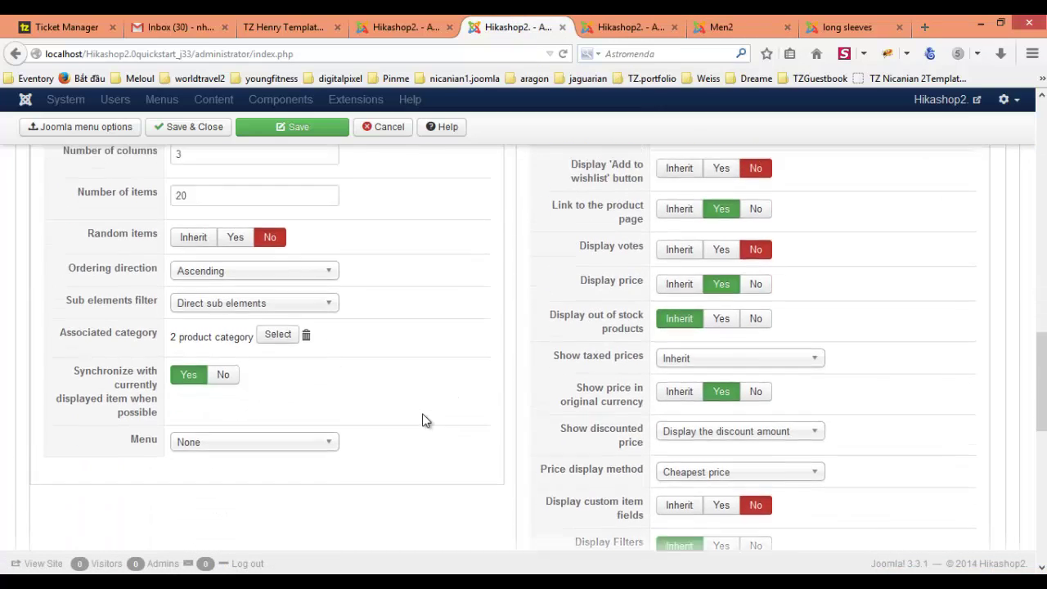
scroll(425, 419, "up", 5)
scroll(425, 419, "down", 8)
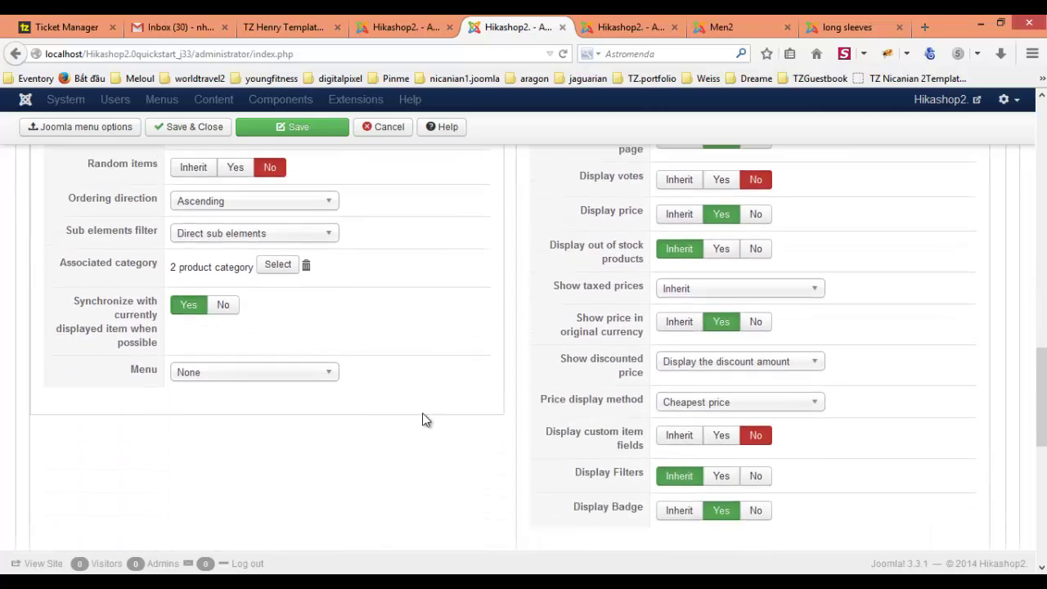
scroll(425, 419, "down", 3)
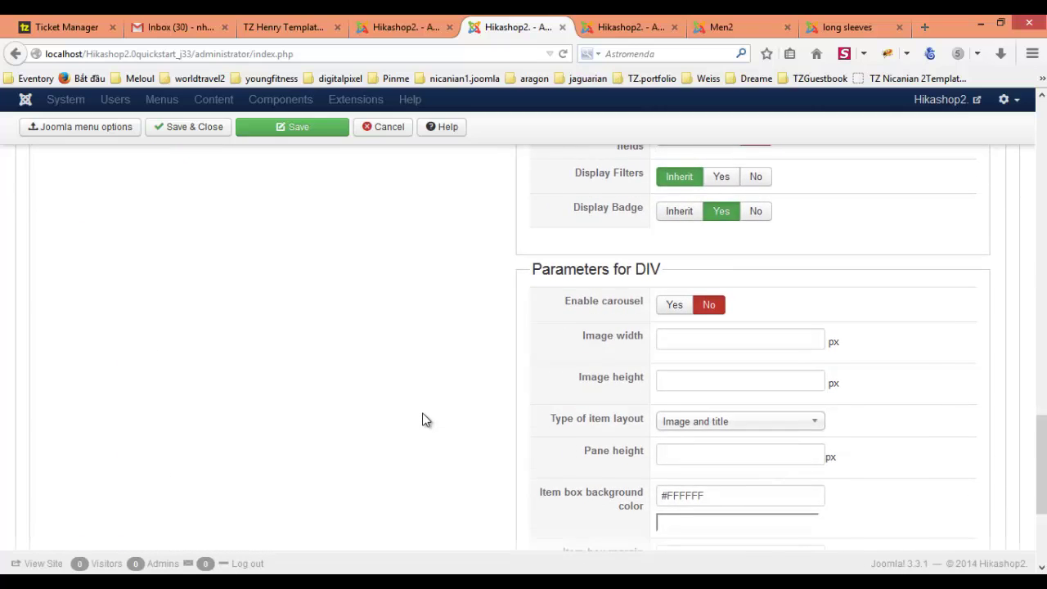
scroll(425, 420, "down", 3)
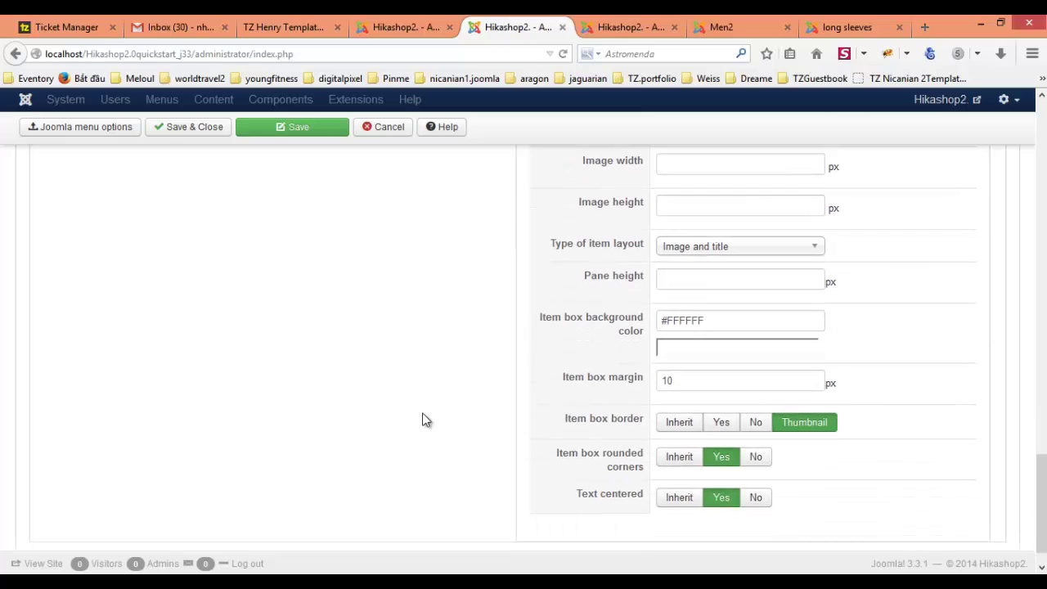
scroll(425, 420, "up", 15)
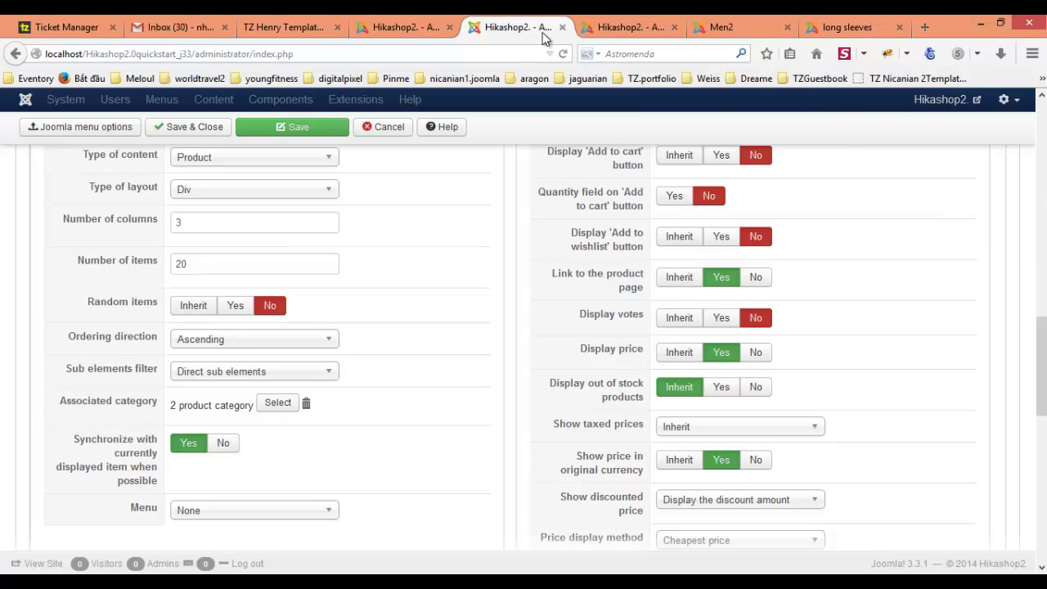
Step: View the Men2 page on the front end, open the Men page for comparison, and return to the administrator pages
left_click(737, 25)
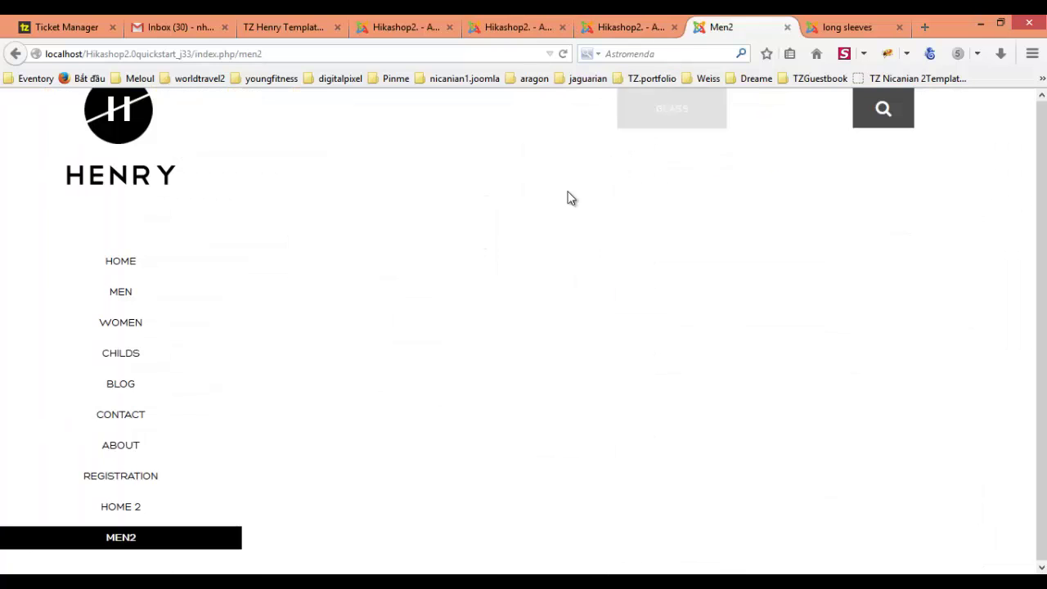
left_click(129, 296)
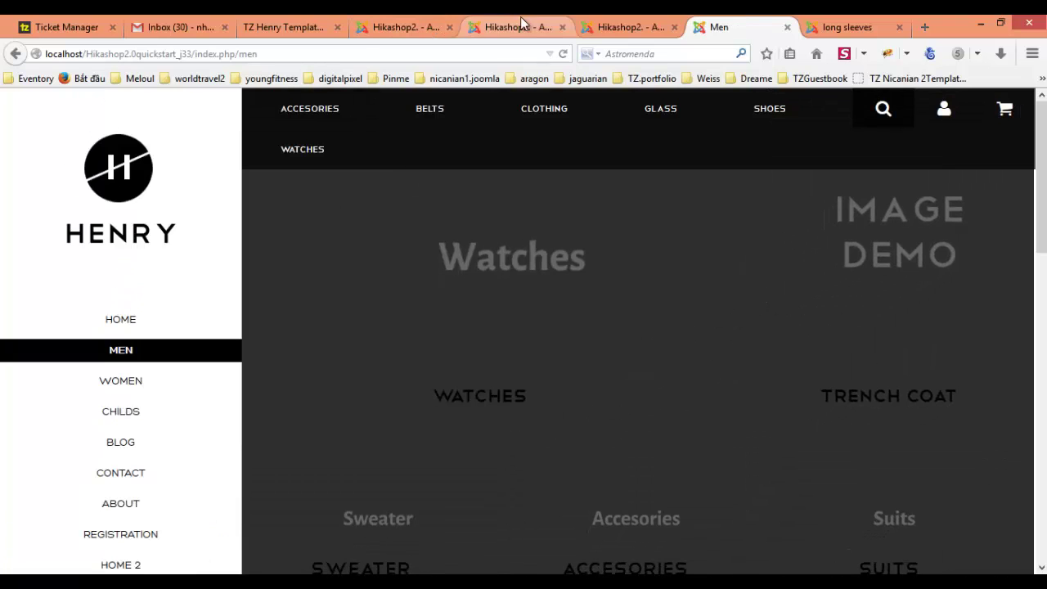
left_click(629, 24)
left_click(362, 29)
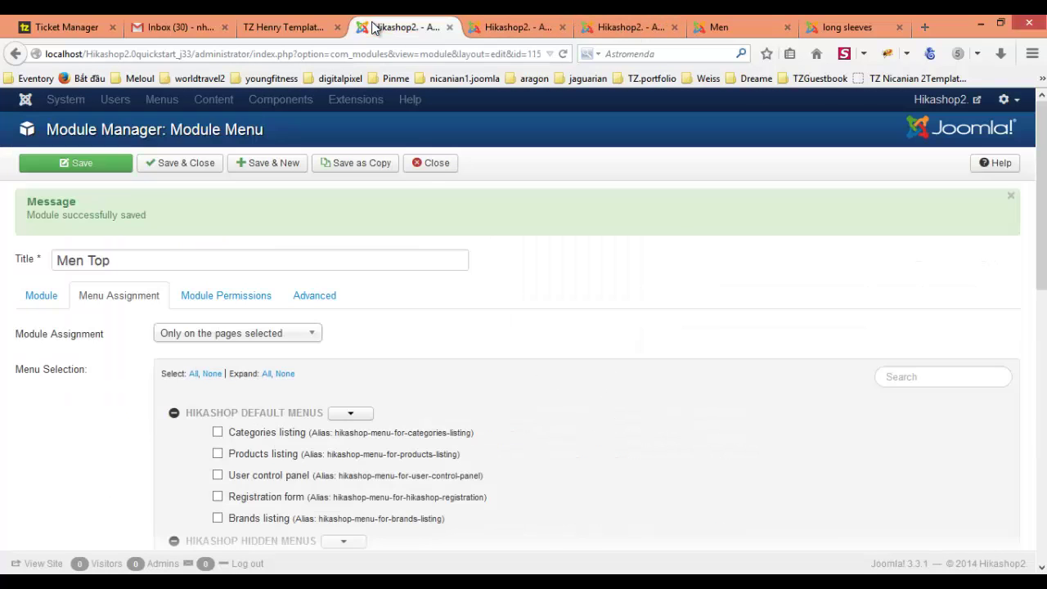
Step: Save and close the HikaShop options of the Men2 menu
left_click(515, 23)
scroll(409, 346, "up", 15)
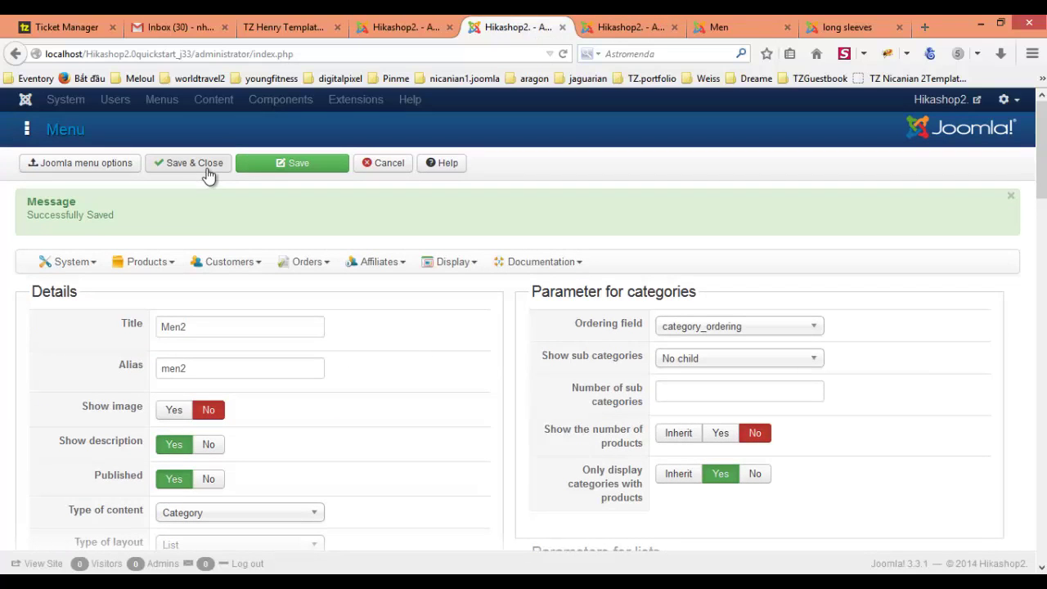
left_click(203, 168)
scroll(426, 409, "down", 3)
scroll(423, 411, "down", 1)
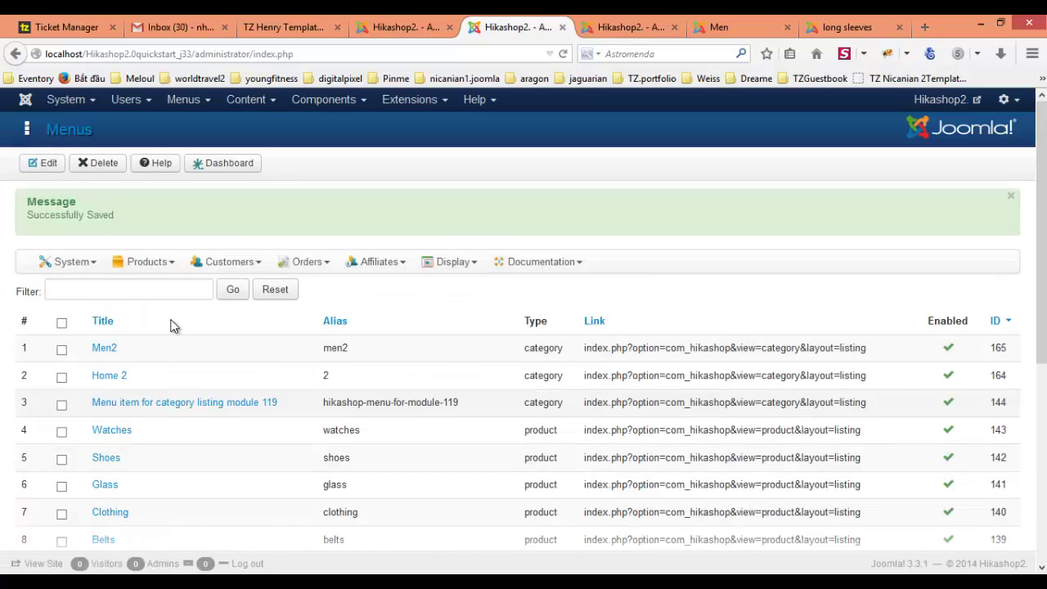
Step: Open the Men Top menu in the Menu Manager and review its menu items
left_click(207, 102)
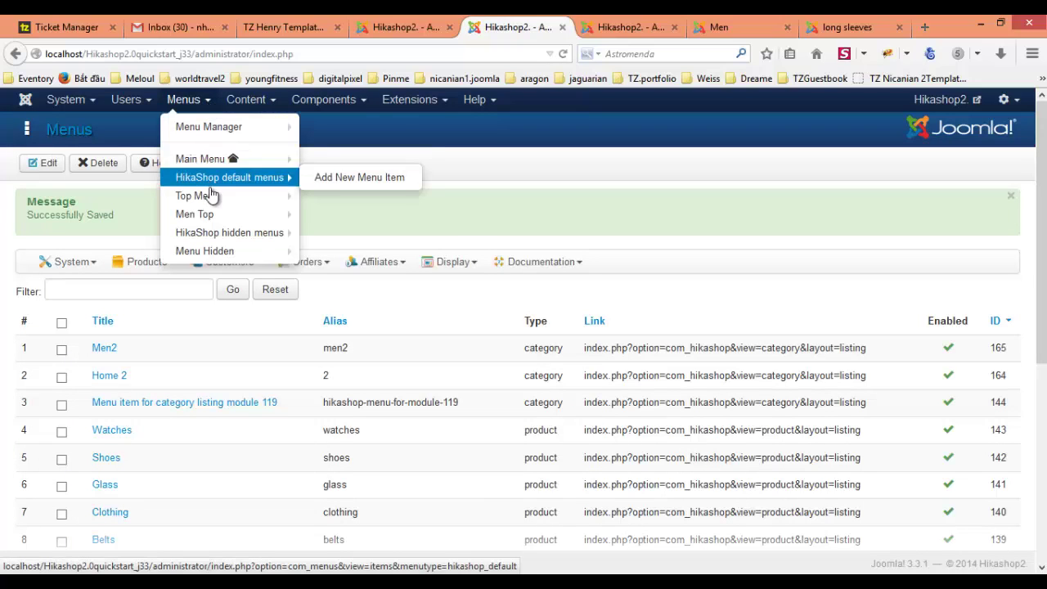
mouse_move(211, 197)
left_click(210, 216)
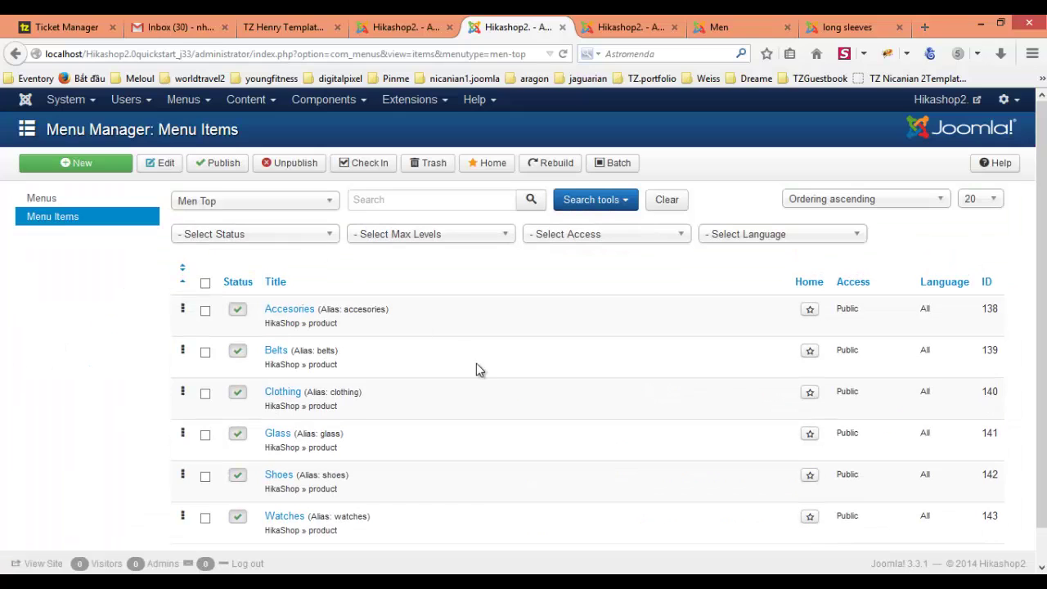
scroll(496, 368, "down", 1)
scroll(495, 370, "up", 1)
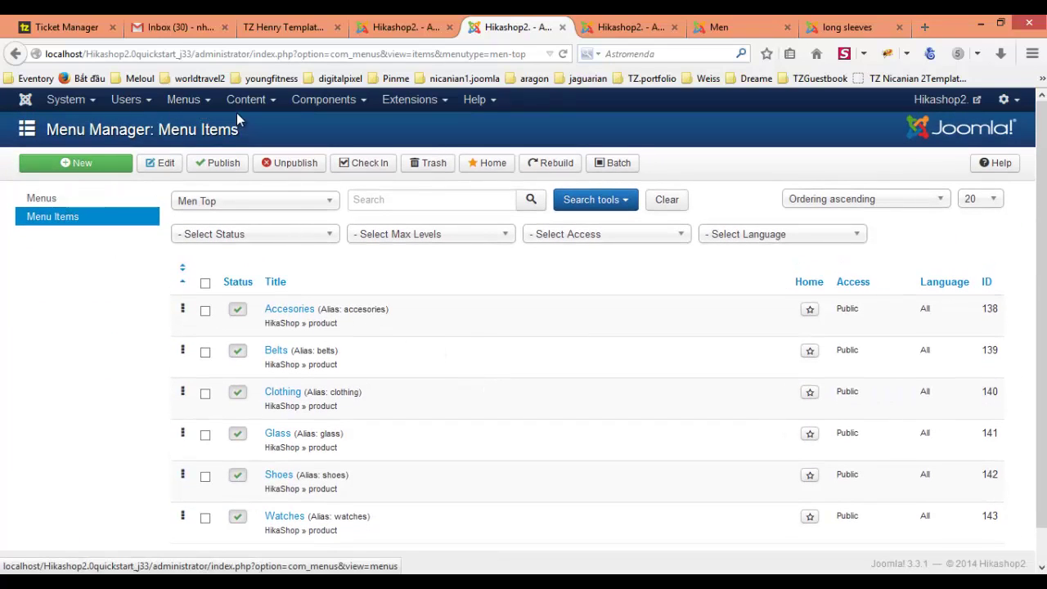
Step: Open the Men item of the Main Menu, check its template style, and save and close it
left_click(193, 164)
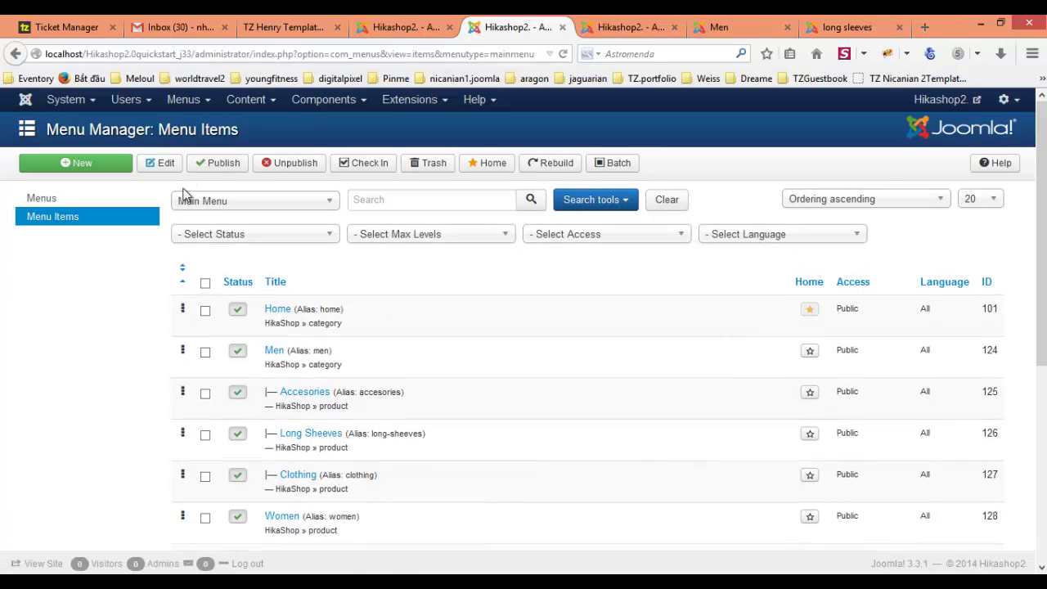
left_click(274, 351)
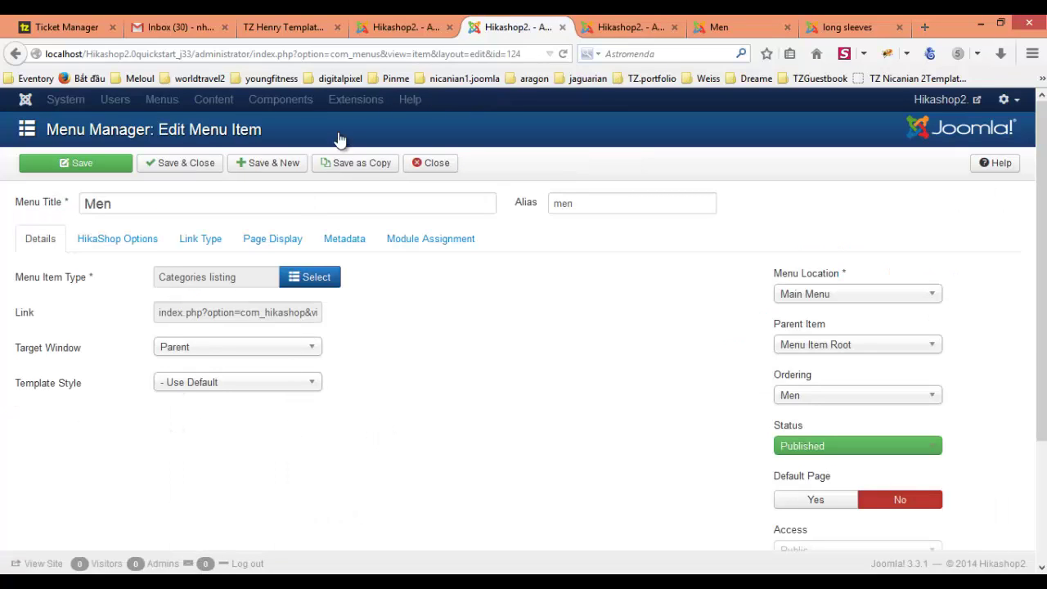
left_click(190, 169)
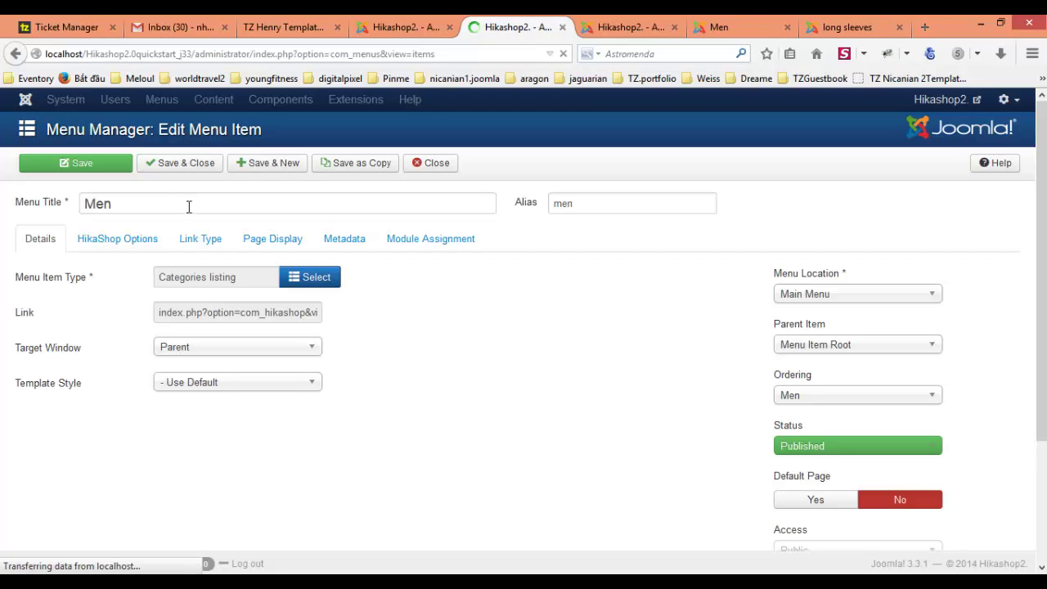
Step: Open the Men2 item of the Main Menu, set its template style to Use Default, and save it
scroll(325, 392, "down", 5)
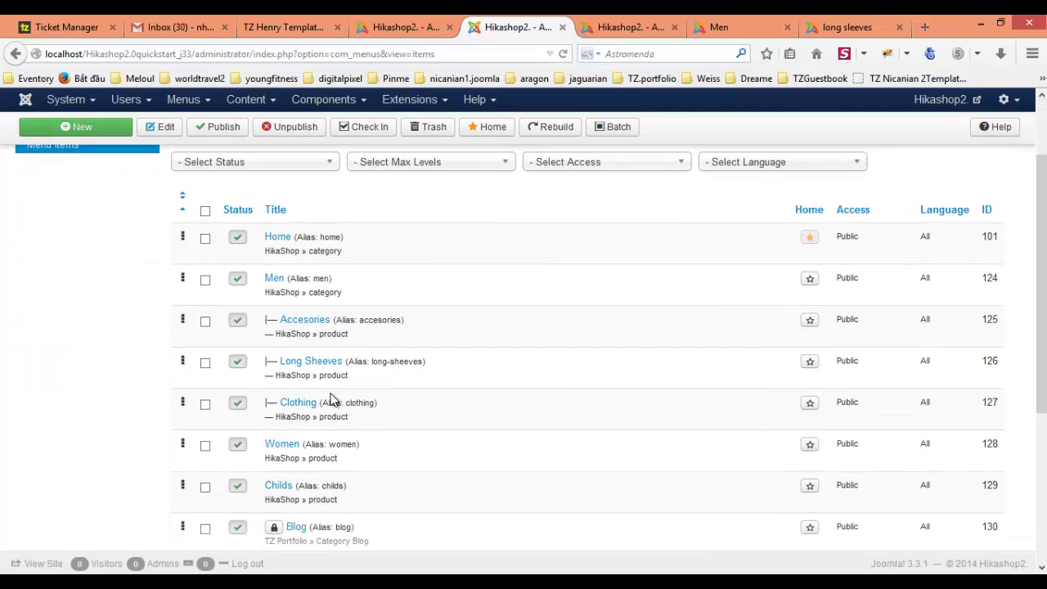
left_click(281, 483)
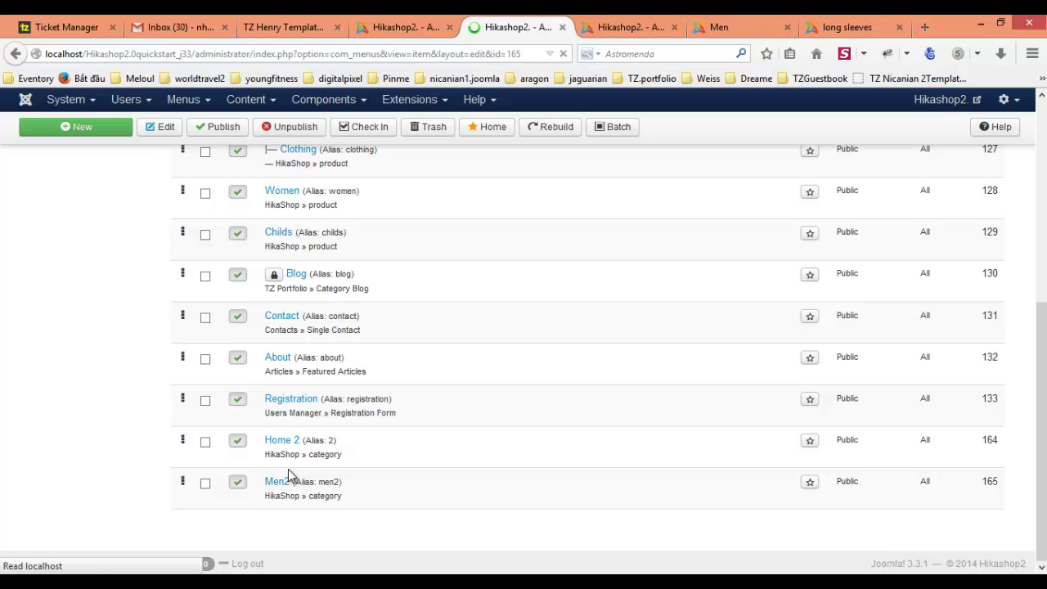
left_click(182, 390)
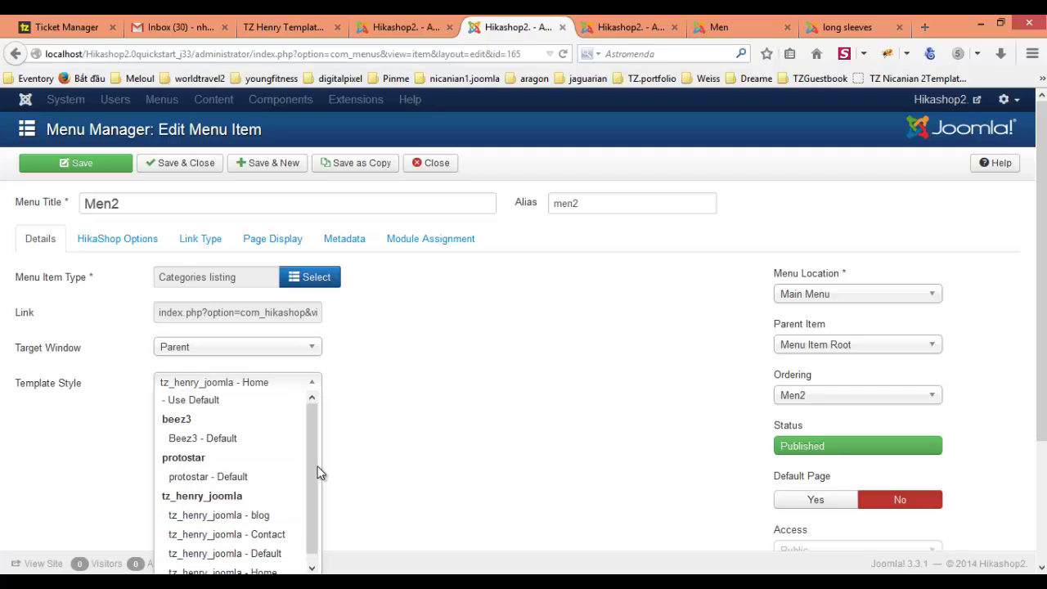
scroll(315, 483, "down", 1)
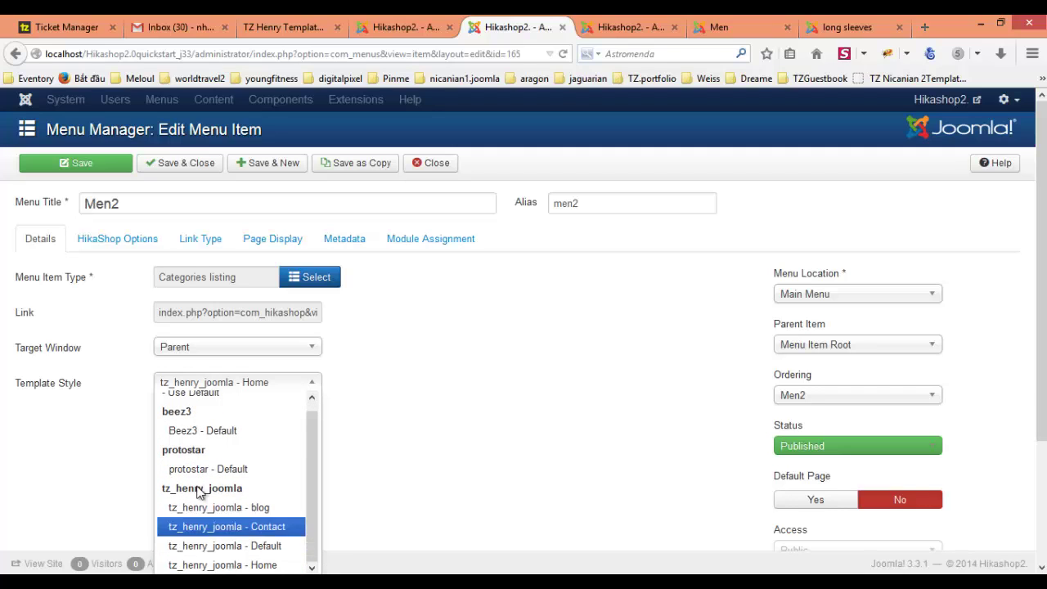
scroll(198, 405, "up", 1)
left_click(200, 400)
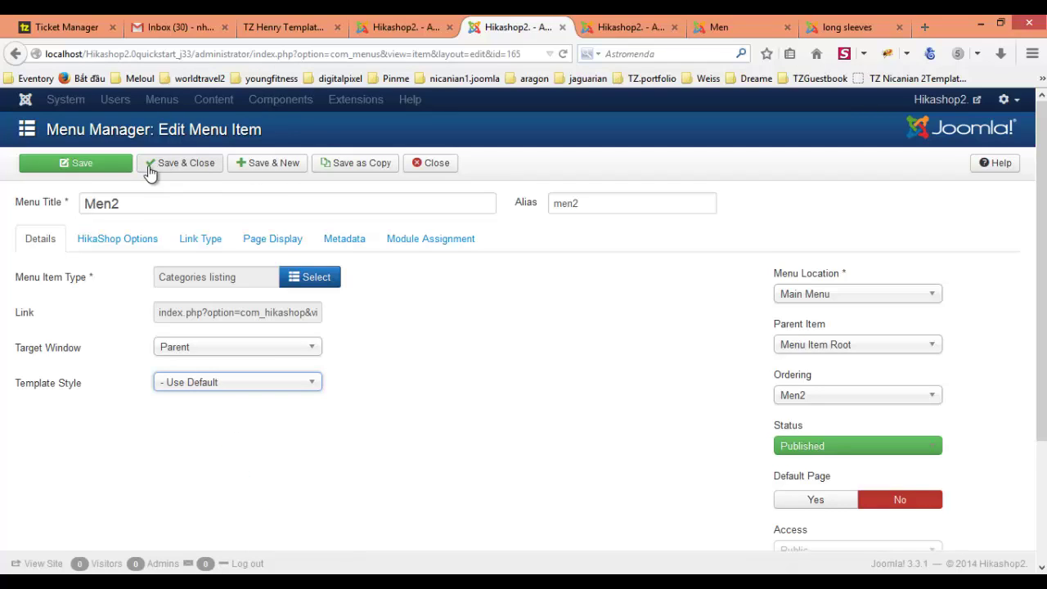
left_click(81, 164)
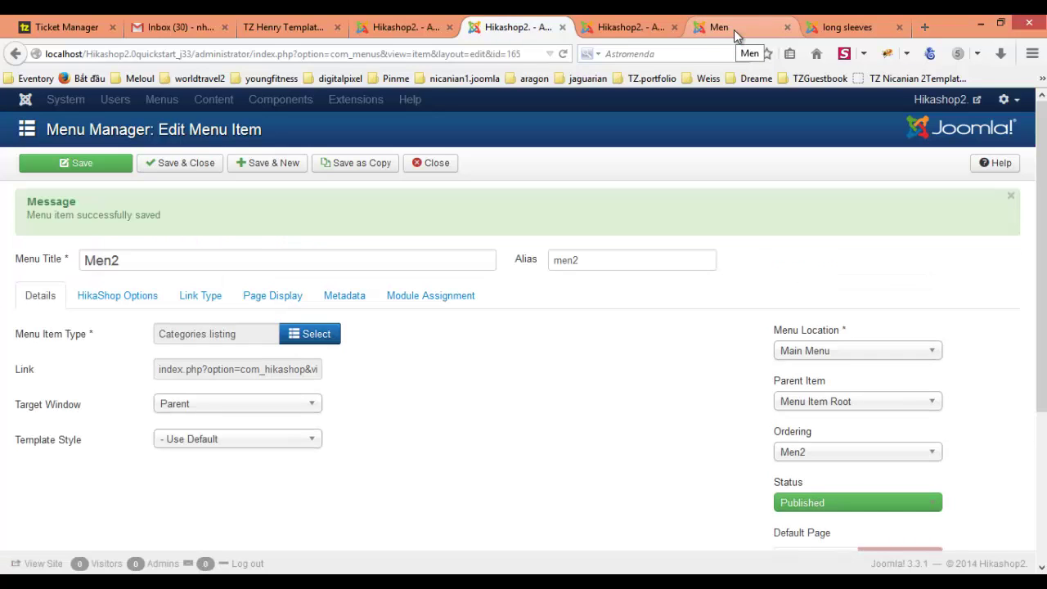
Step: Open the Men2 page from the front-end menu and check its top menu and category grid
left_click(734, 30)
scroll(133, 542, "down", 2)
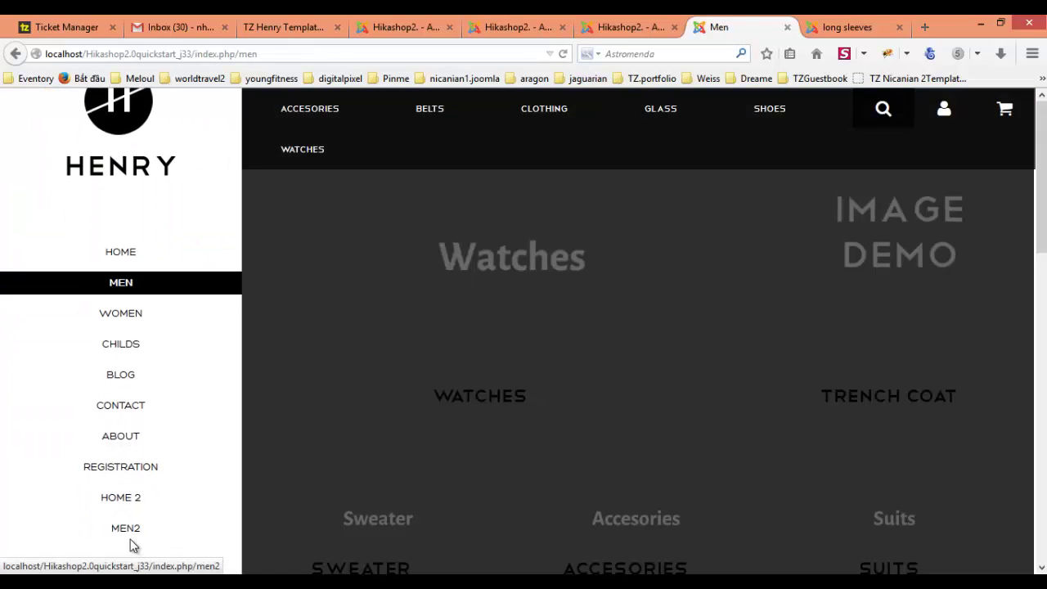
left_click(122, 514)
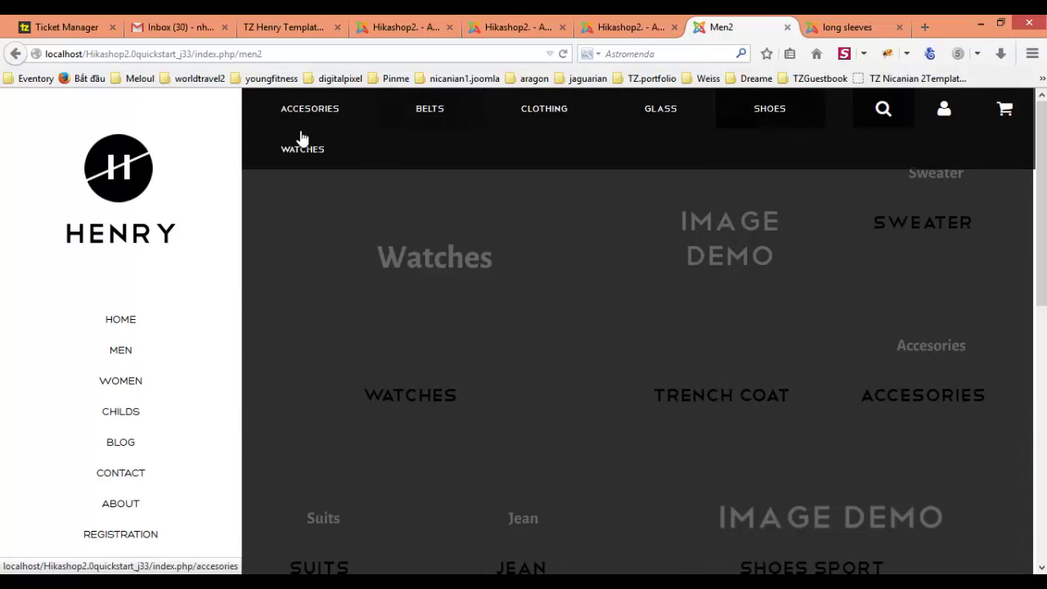
mouse_move(541, 295)
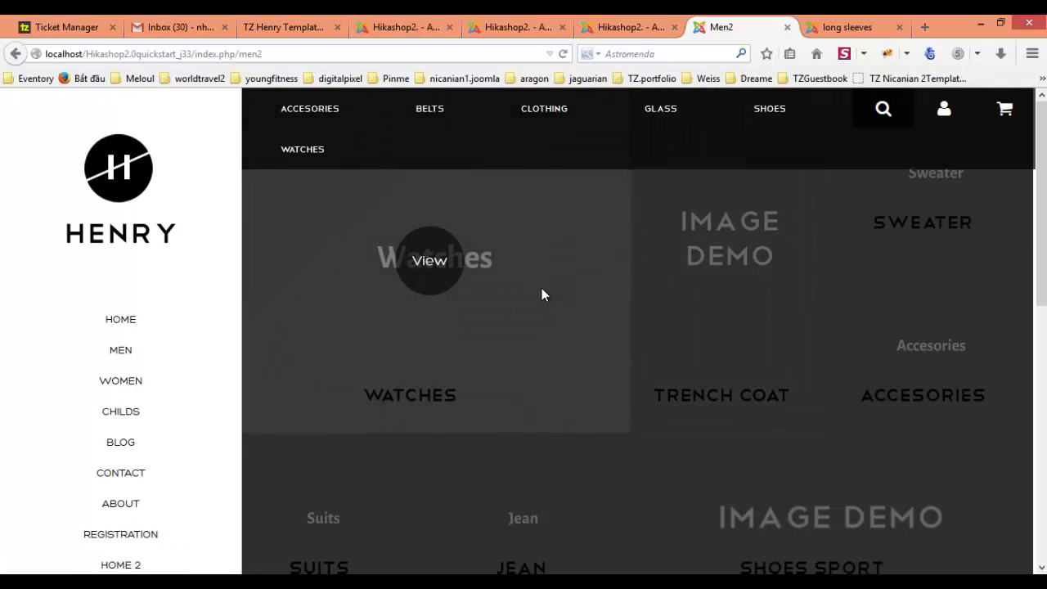